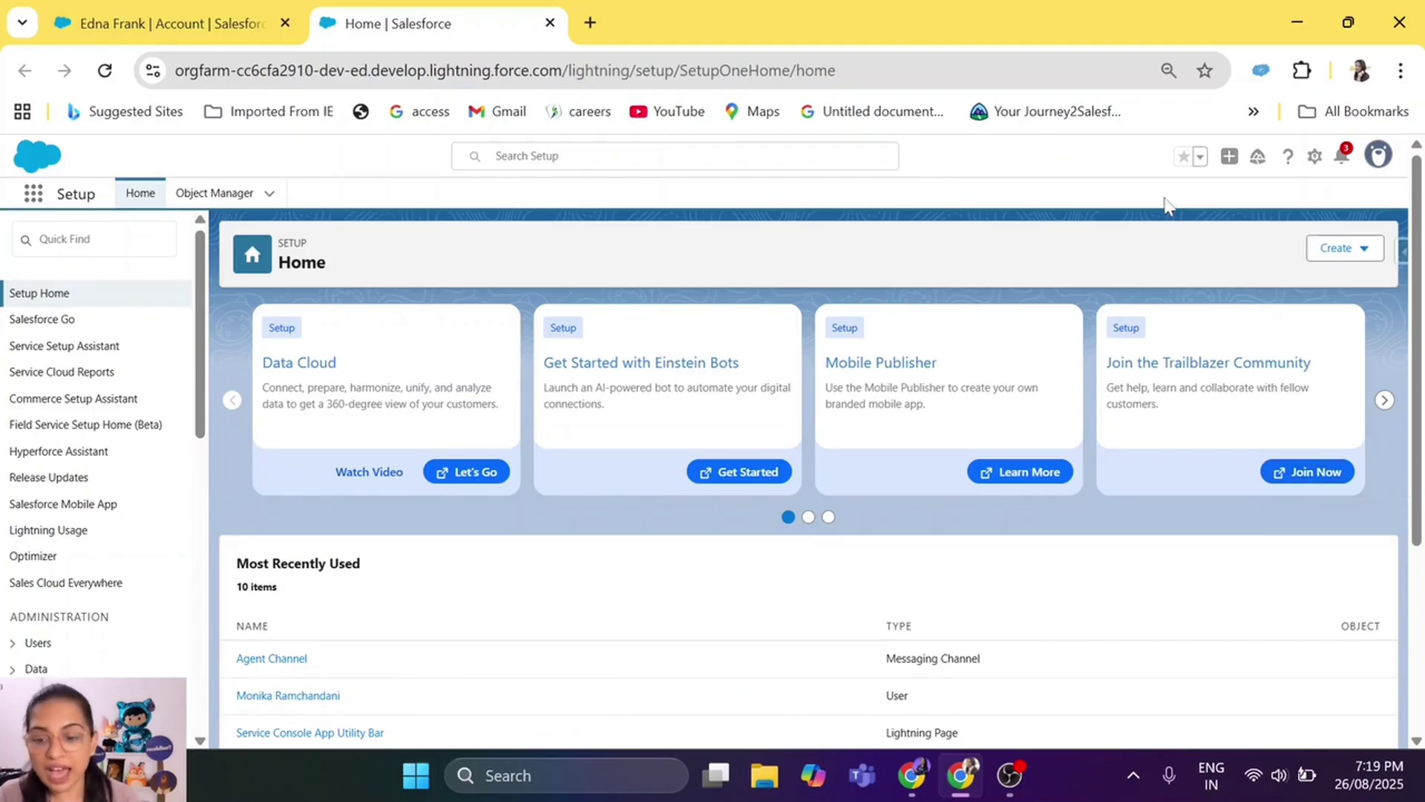
- Search Setup for 'agent' and open Agentforce Agents, scrolling down to the existing agents table
{"action": "left_click", "coordinate": [67, 238]}
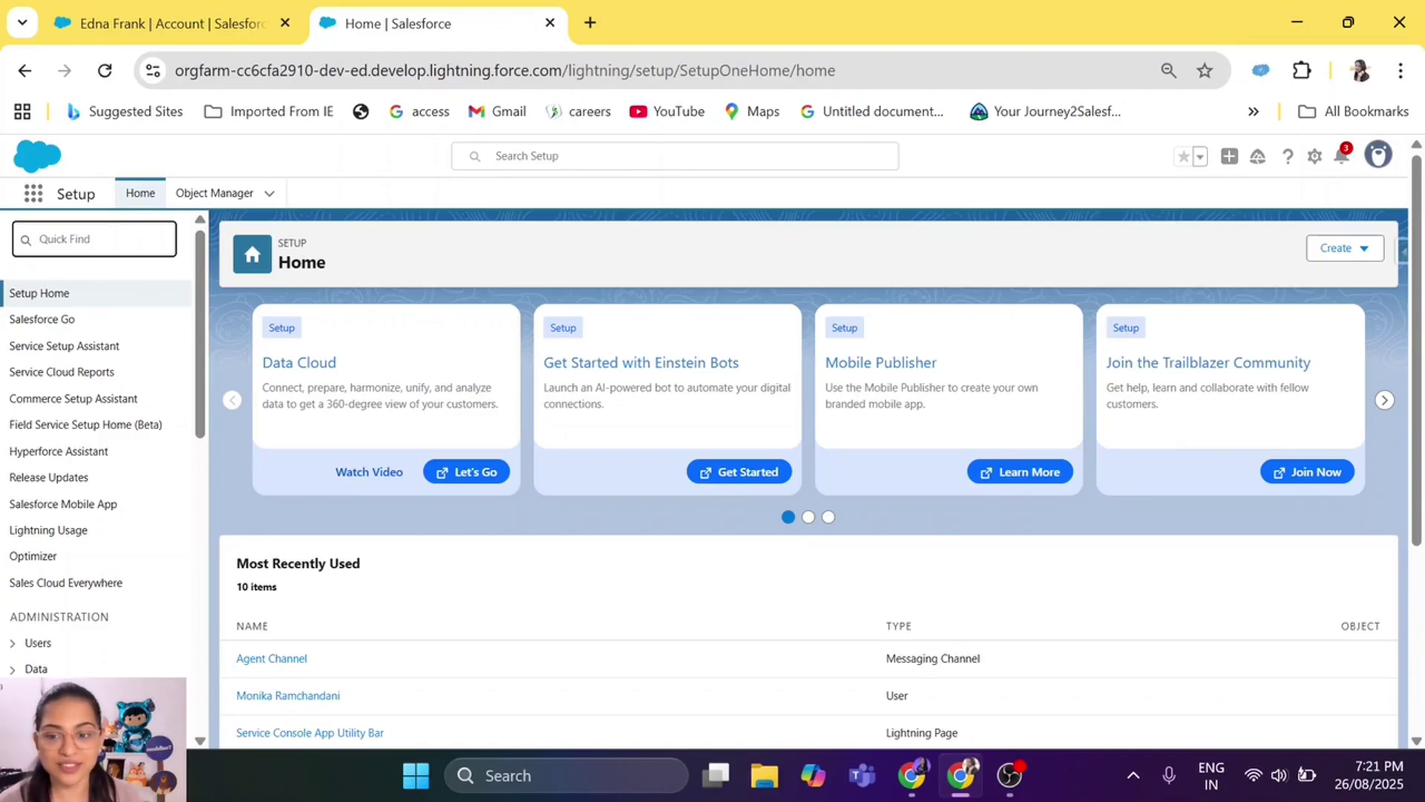
{"action": "type", "text": "agent"}
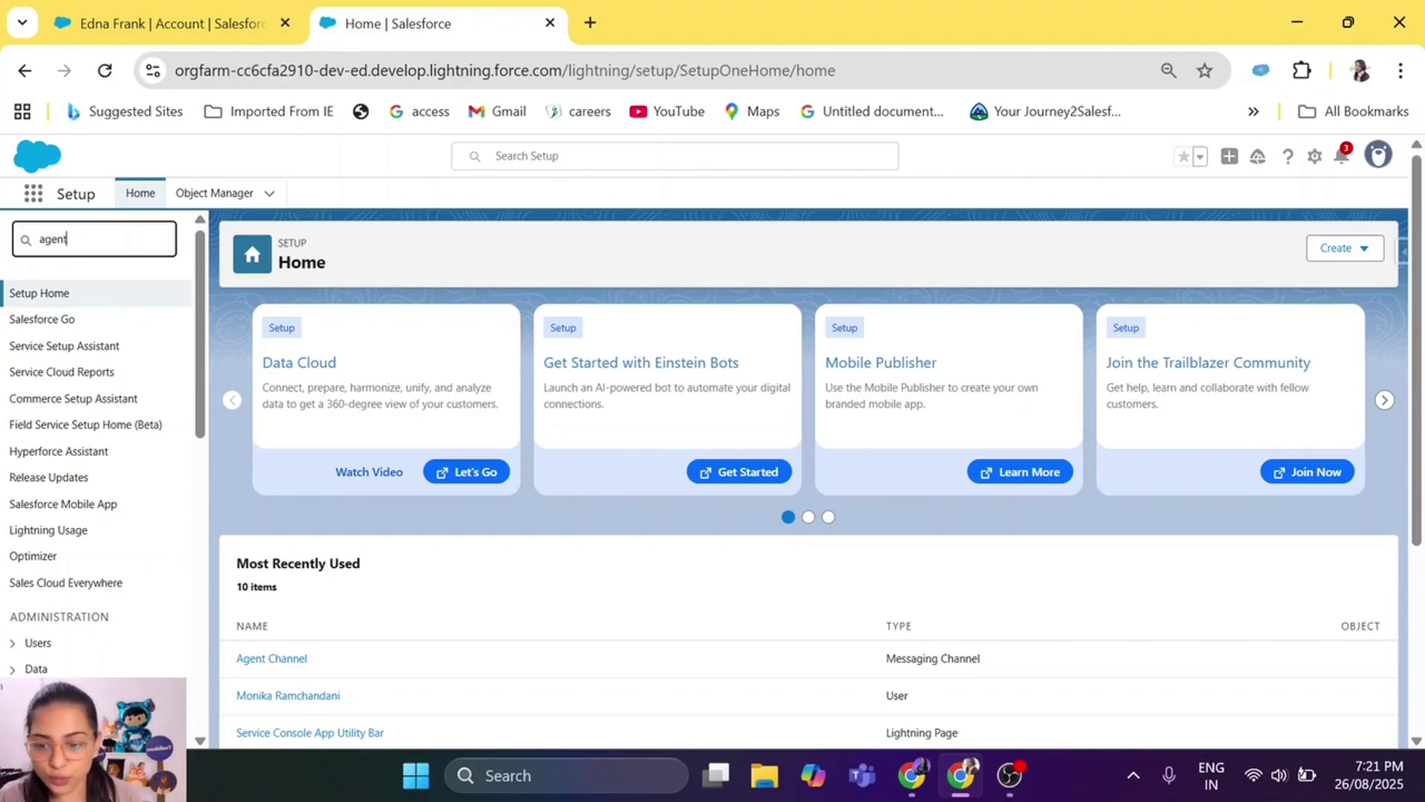
{"action": "left_click", "coordinate": [141, 483]}
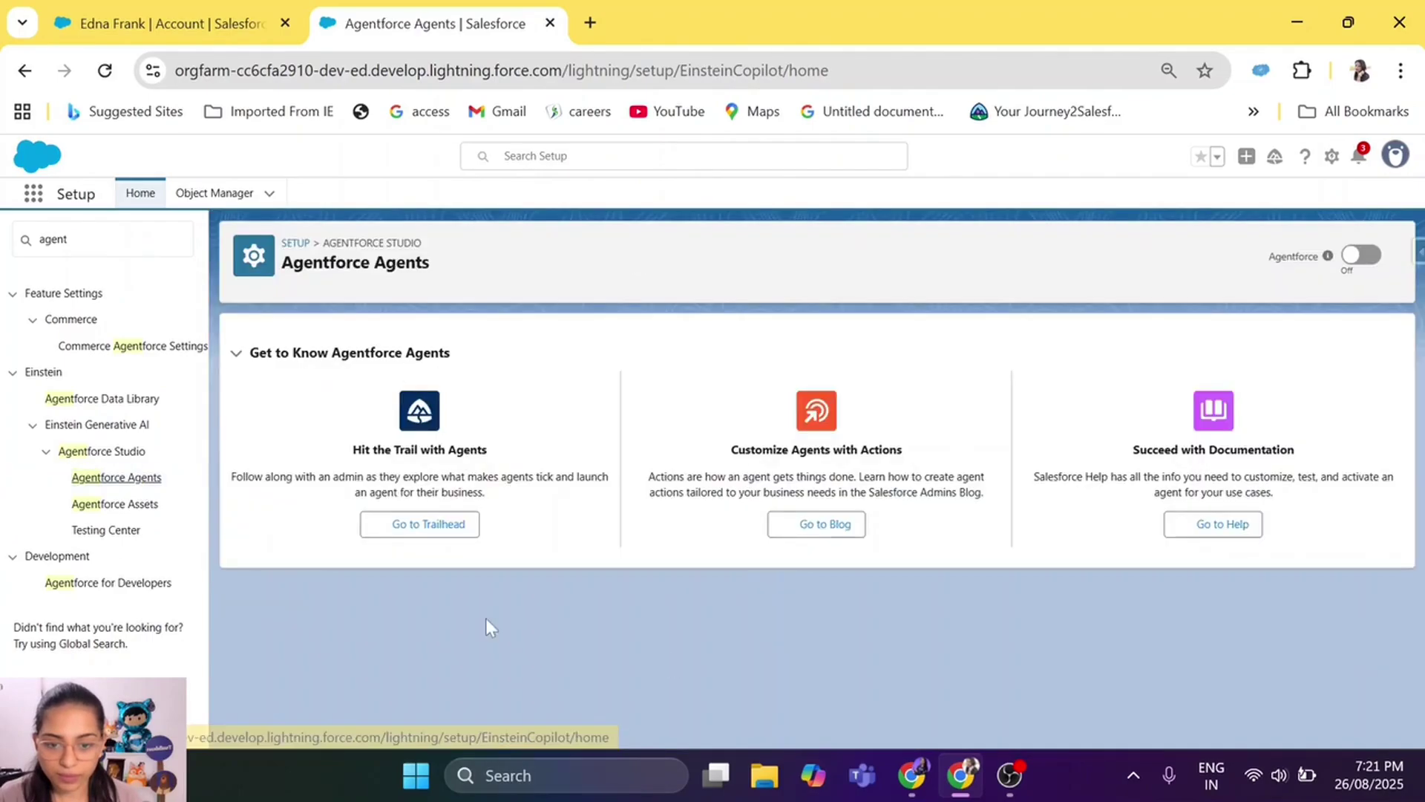
{"action": "scroll", "coordinate": [768, 663], "scroll_direction": "down", "scroll_amount": 1}
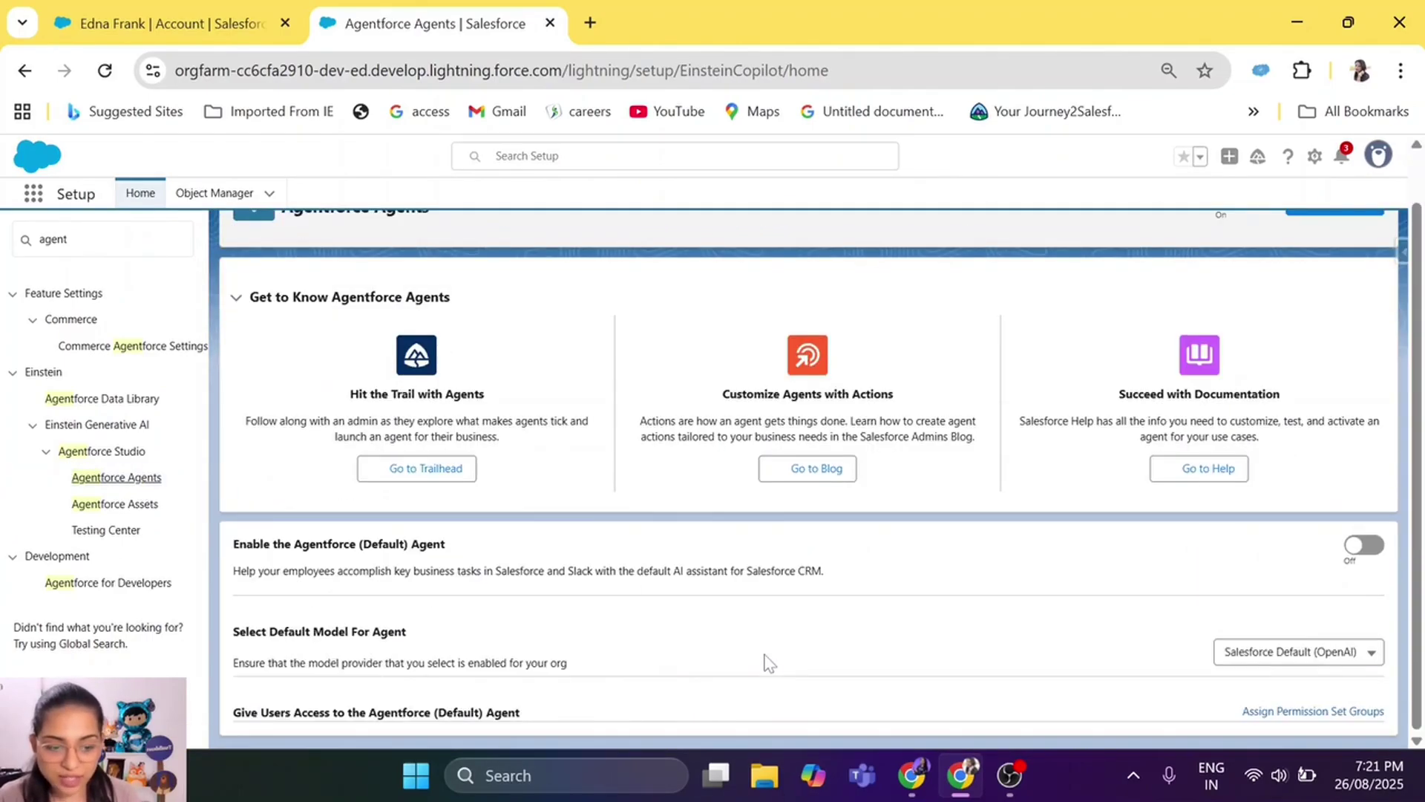
{"action": "scroll", "coordinate": [768, 663], "scroll_direction": "down", "scroll_amount": 1}
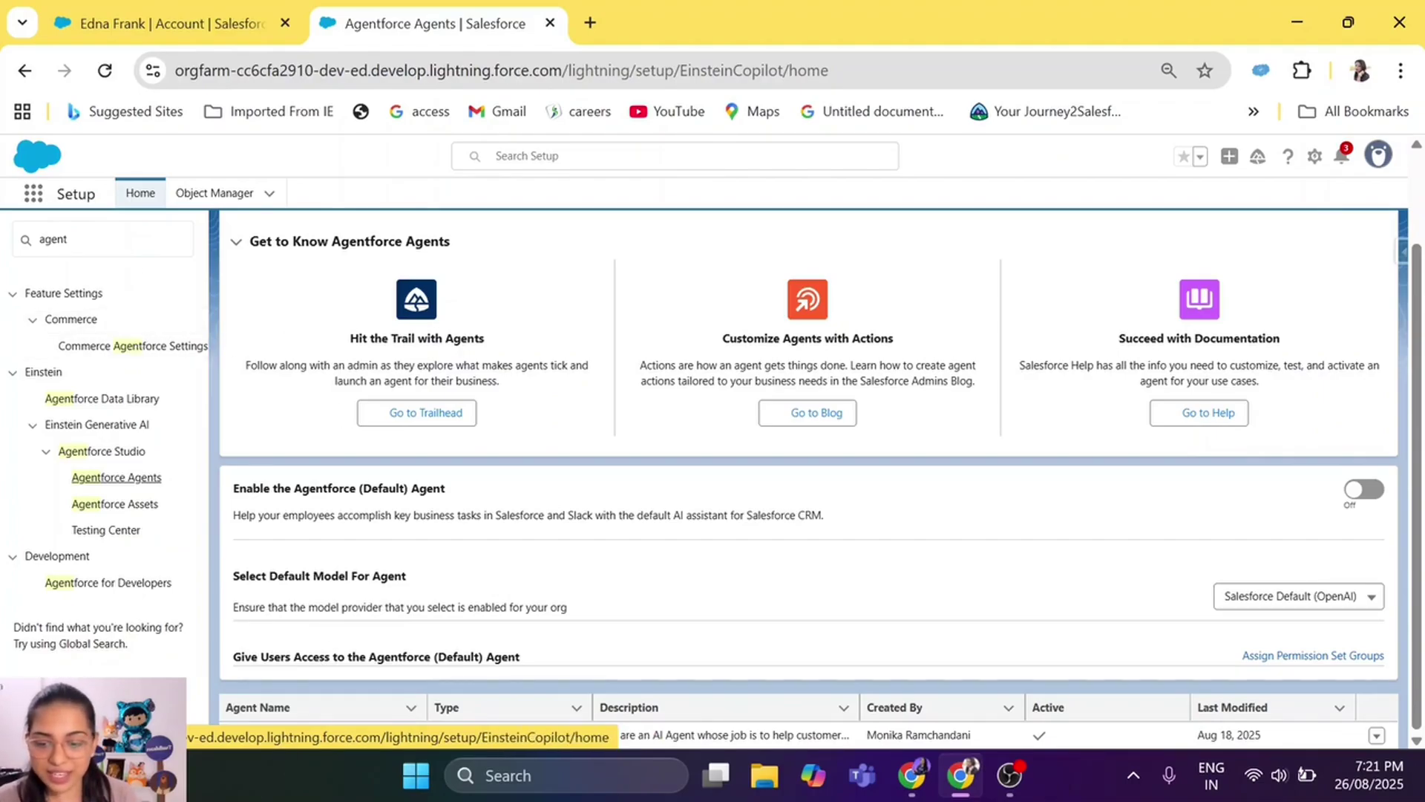
{"action": "left_click_drag", "start_coordinate": [119, 239], "coordinate": [4, 244]}
- Search Quick Find for 'mess' and open the Messaging Settings page
{"action": "key", "text": "BackSpace"}
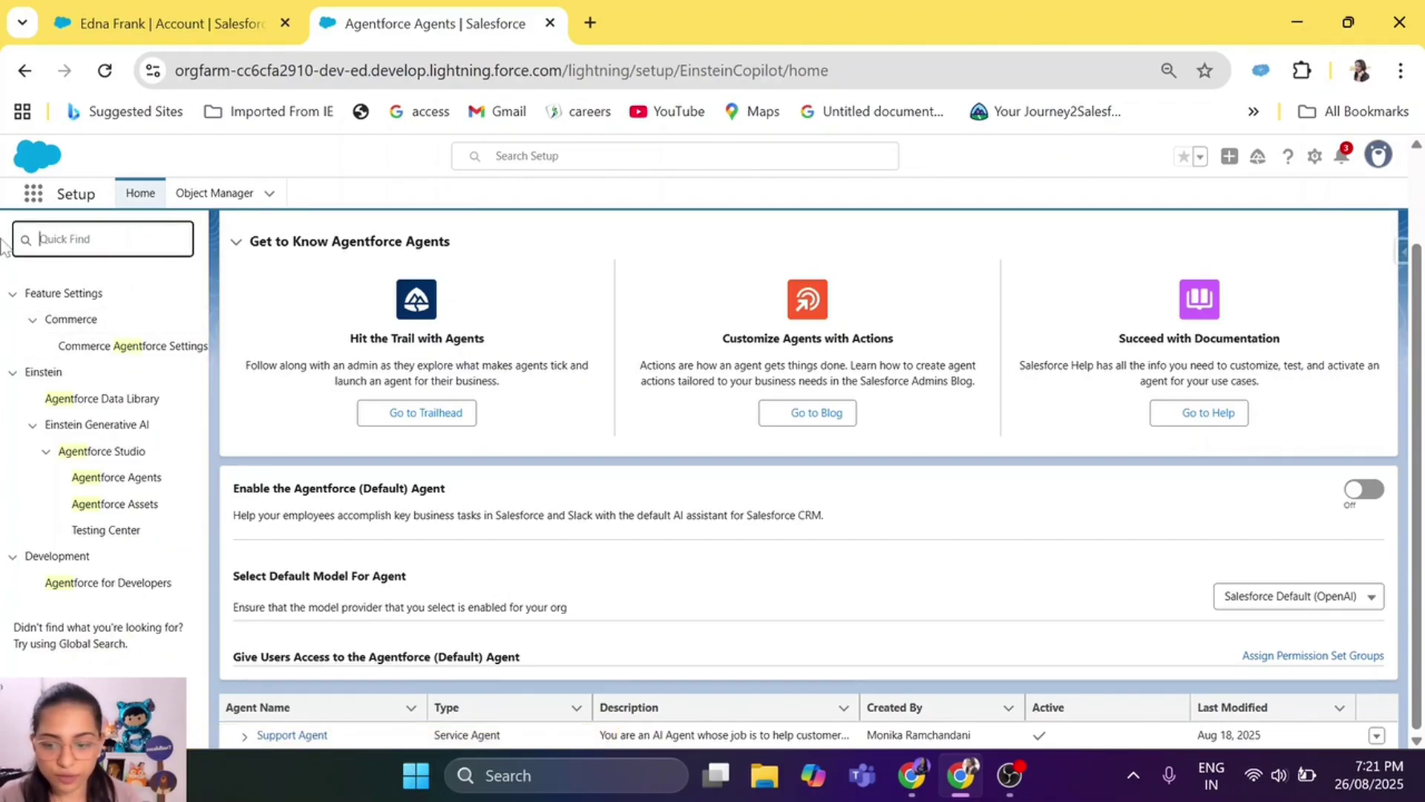
{"action": "type", "text": "mess"}
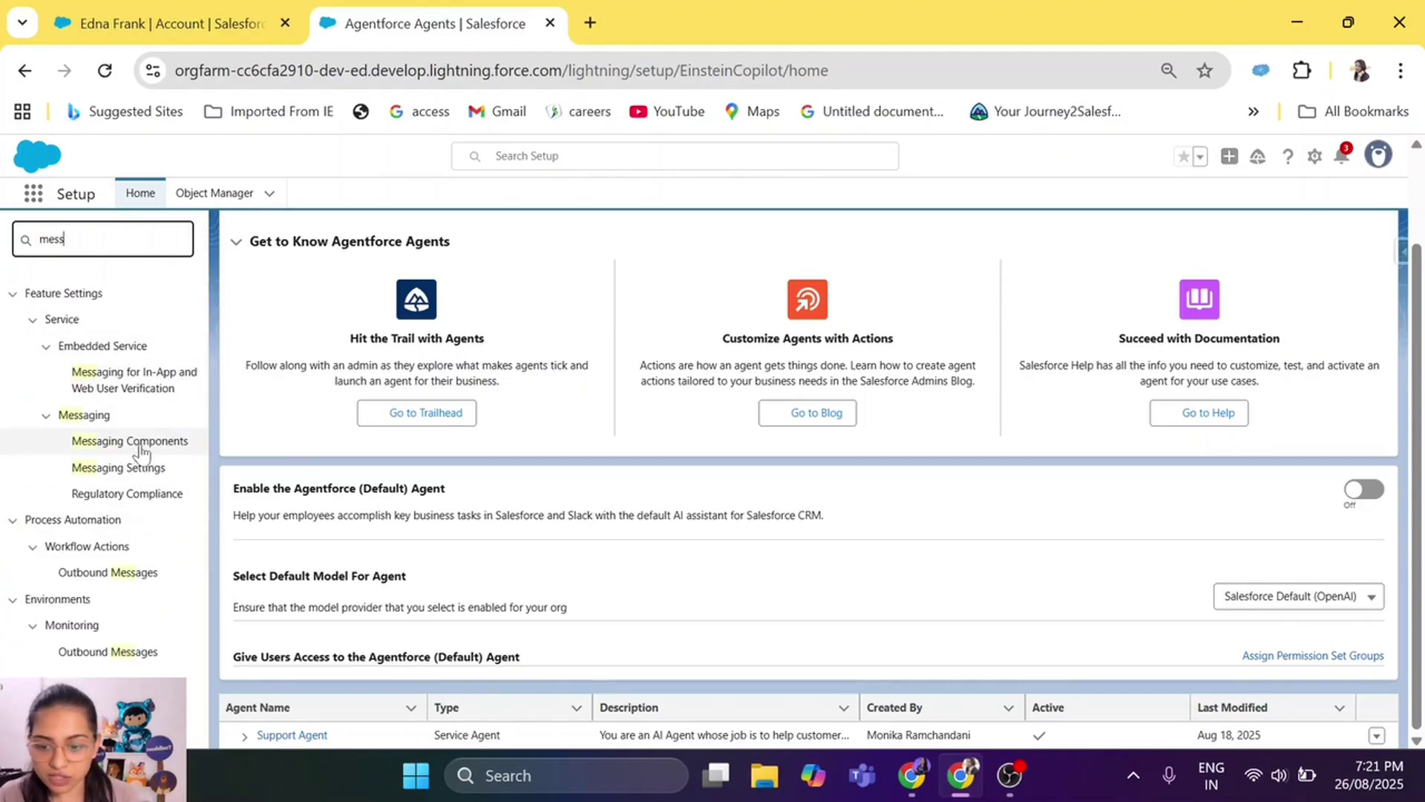
{"action": "left_click", "coordinate": [149, 474]}
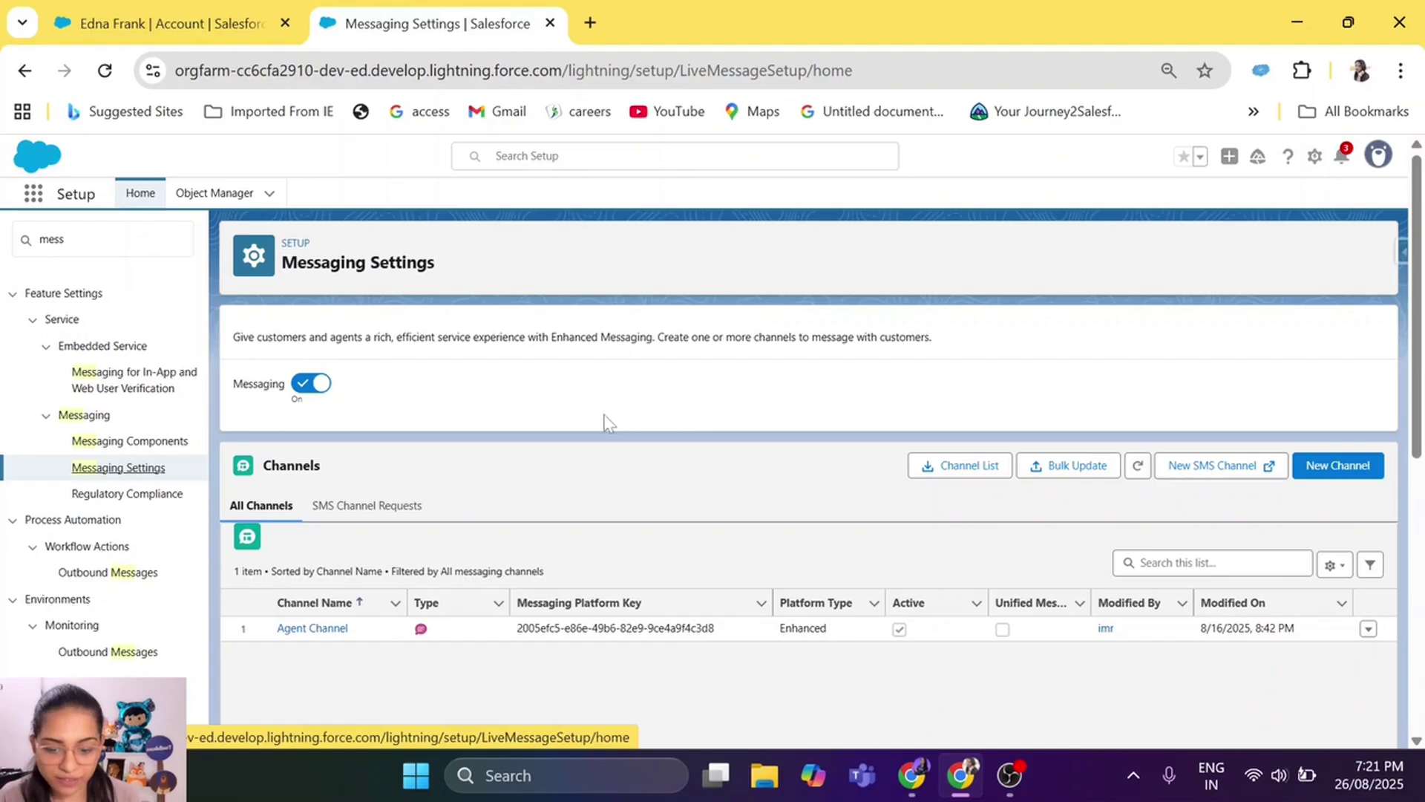
- Search 'emb' and open Embedded Service Deployments, showing the Agent_Channel web deployment
{"action": "left_click", "coordinate": [89, 239]}
{"action": "key", "text": "BackSpace"}
{"action": "key", "text": "BackSpace"}
{"action": "key", "text": "BackSpace"}
{"action": "key", "text": "BackSpace"}
{"action": "type", "text": "emb"}
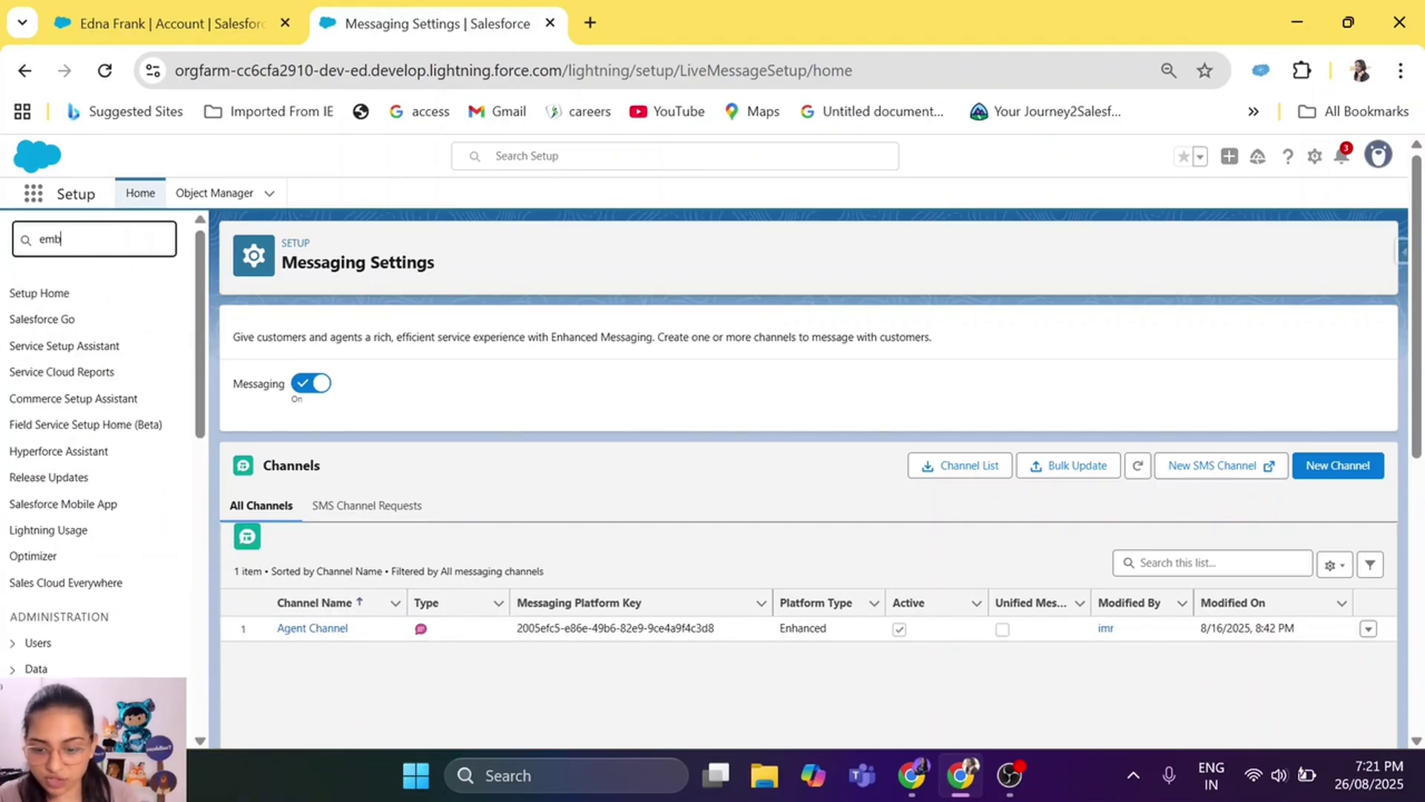
{"action": "scroll", "coordinate": [106, 575], "scroll_direction": "down", "scroll_amount": 10}
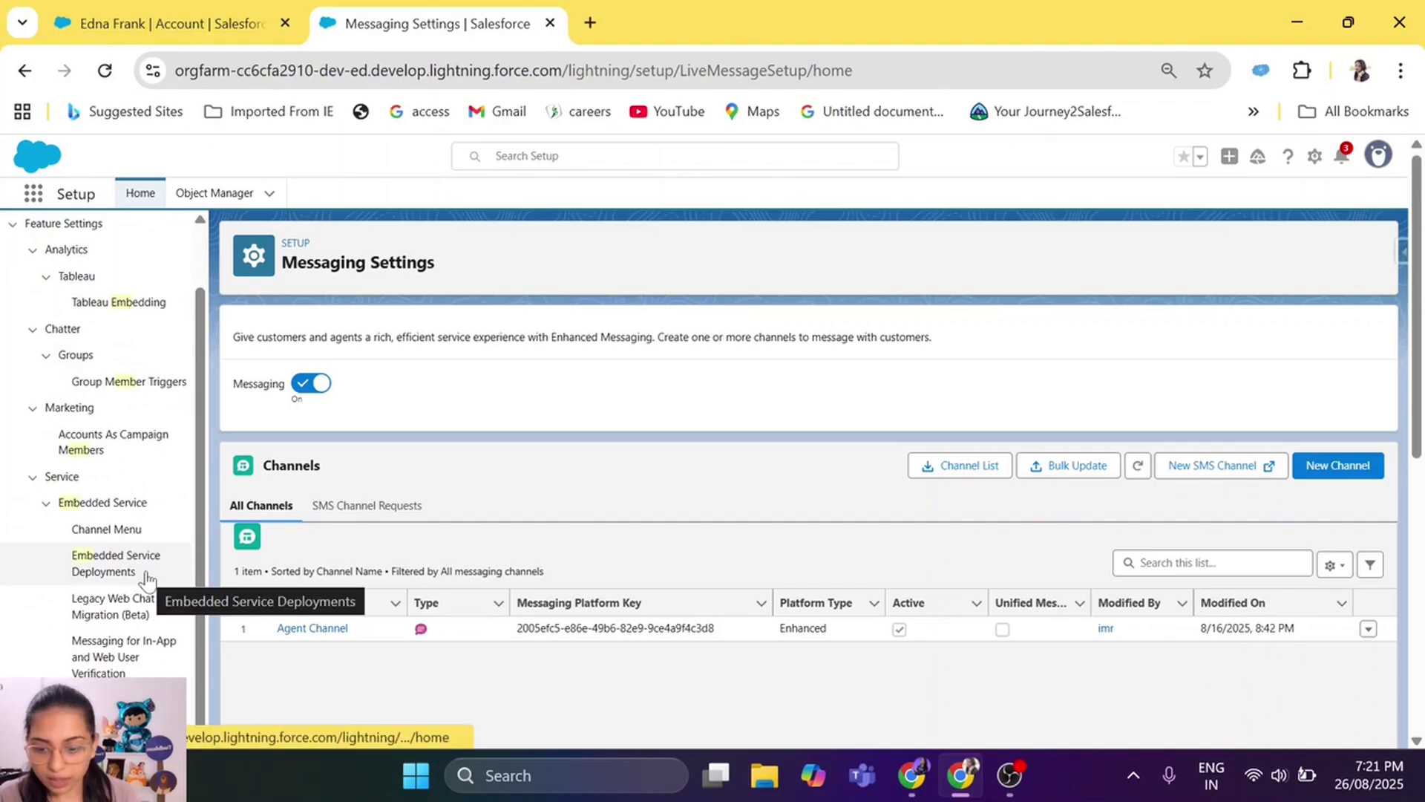
{"action": "left_click", "coordinate": [104, 572]}
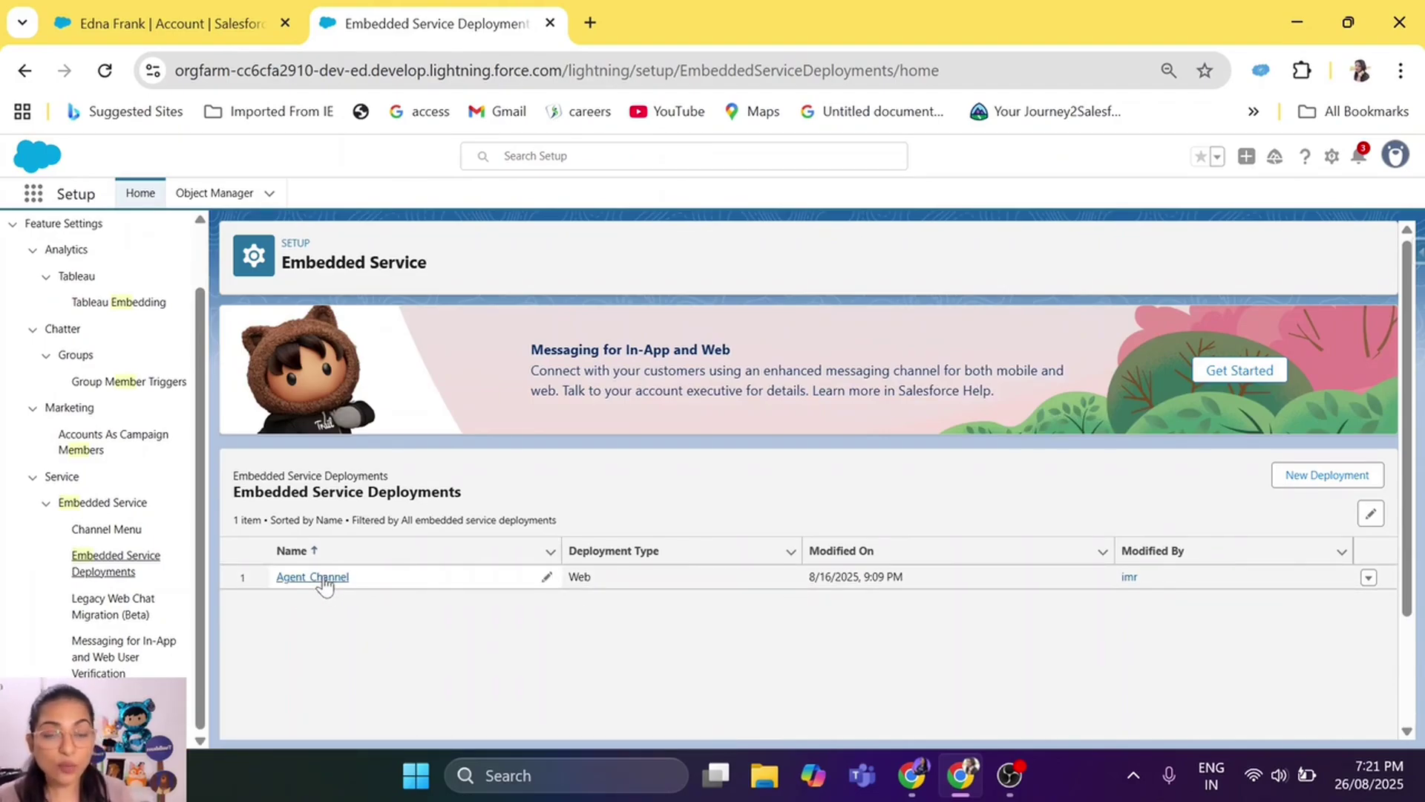
{"action": "scroll", "coordinate": [175, 270], "scroll_direction": "up", "scroll_amount": 1}
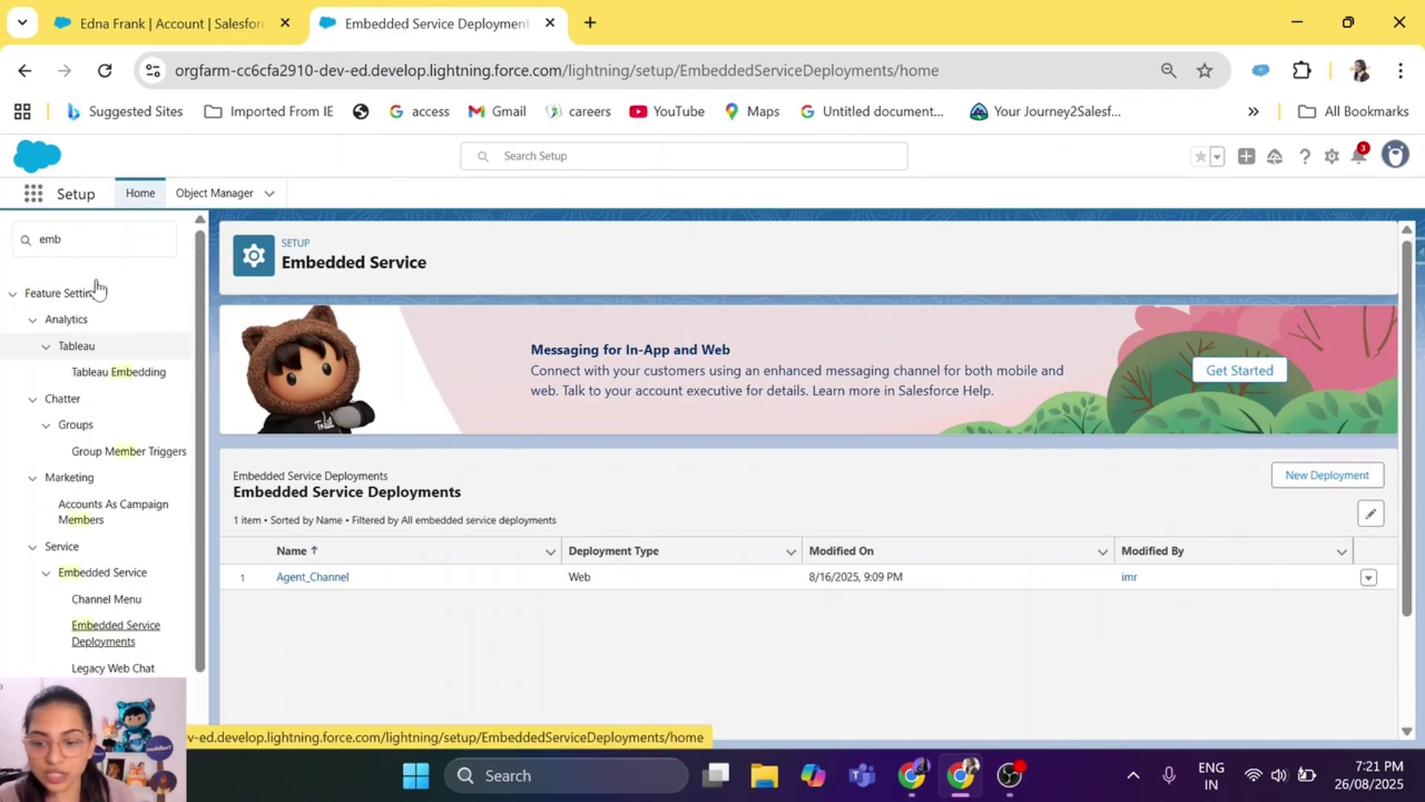
{"action": "left_click", "coordinate": [96, 238]}
- Open All Sites via 'all si' and start a new site from the Build Your Own (LWR) template
{"action": "key", "text": "BackSpace"}
{"action": "key", "text": "BackSpace"}
{"action": "key", "text": "BackSpace"}
{"action": "type", "text": "al"}
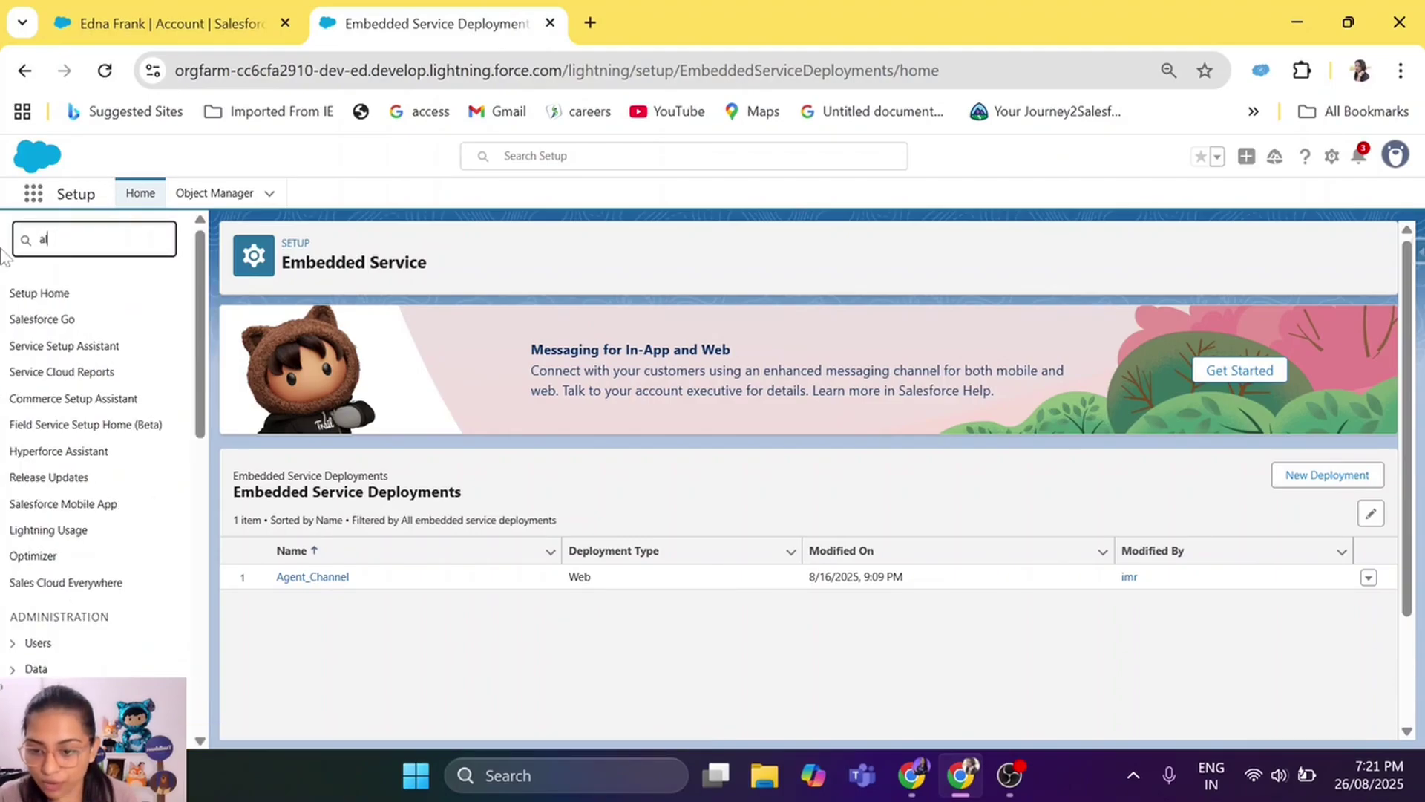
{"action": "type", "text": "l si"}
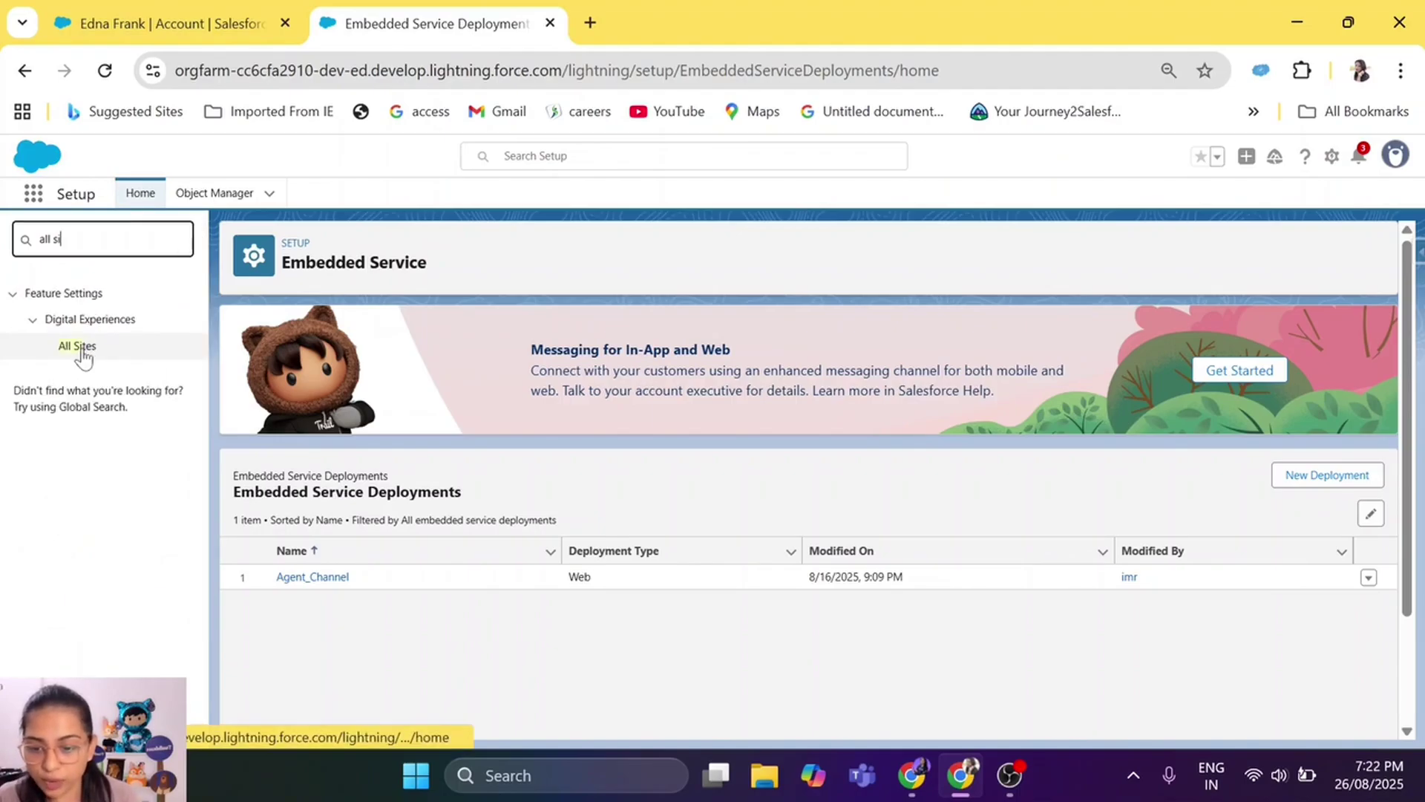
{"action": "left_click", "coordinate": [81, 351]}
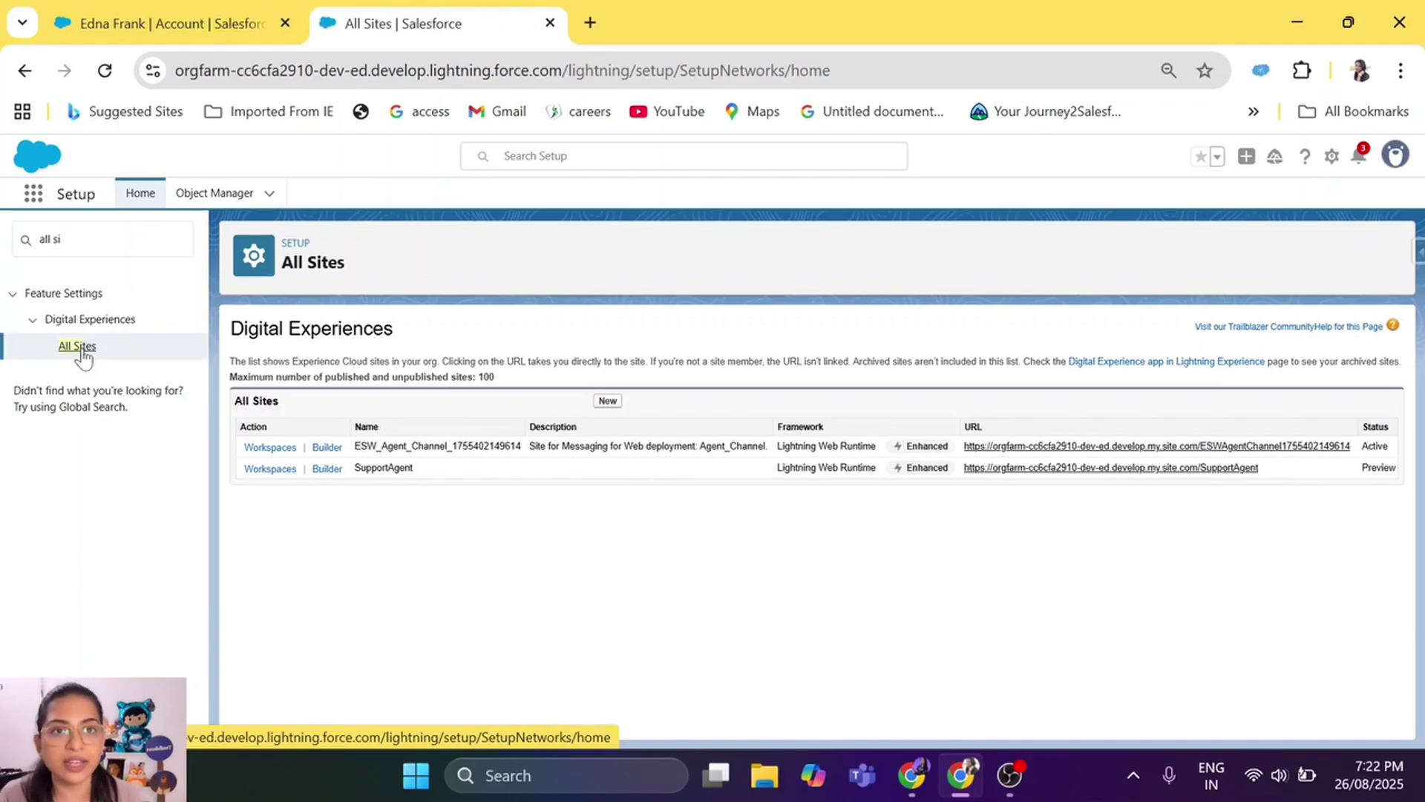
{"action": "left_click", "coordinate": [602, 405]}
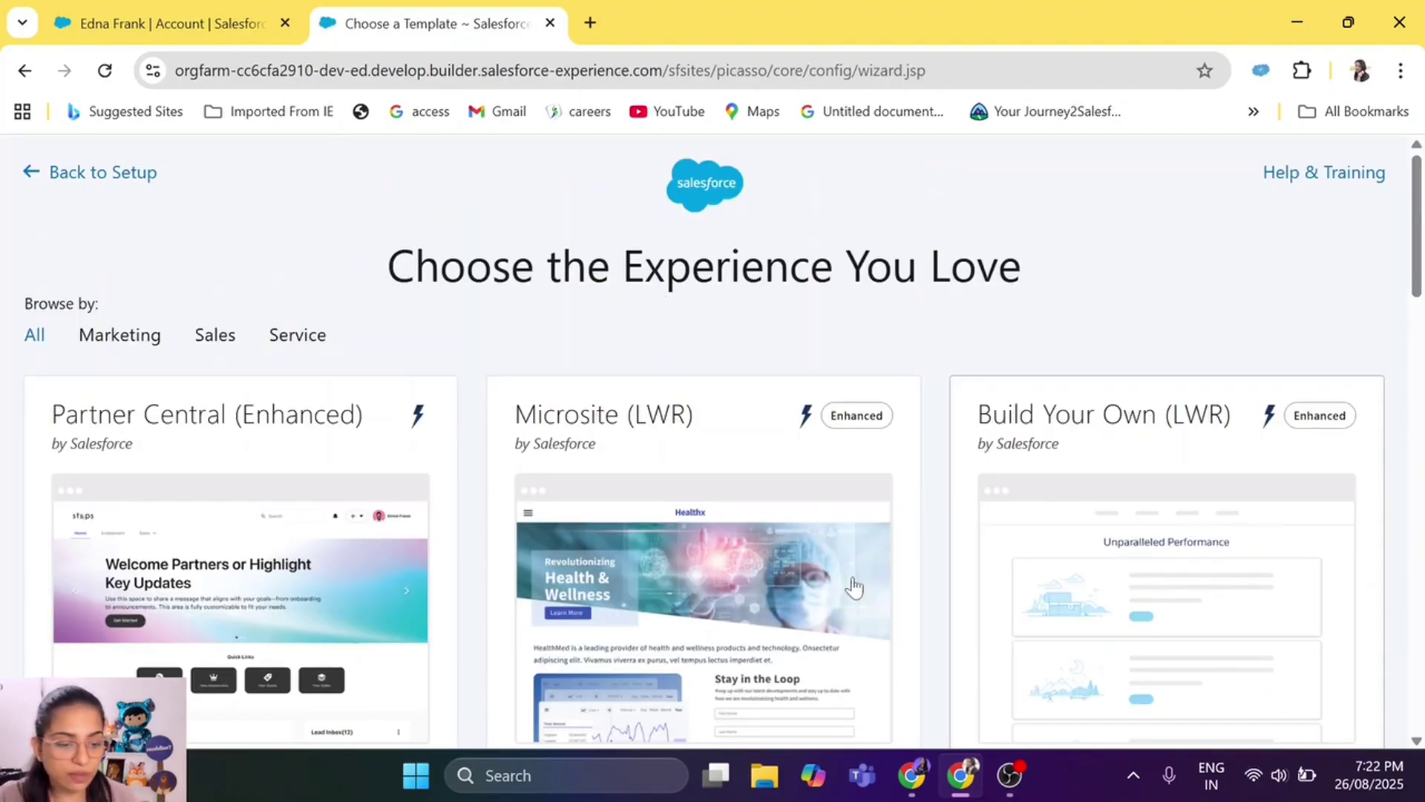
{"action": "scroll", "coordinate": [1217, 557], "scroll_direction": "down", "scroll_amount": 3}
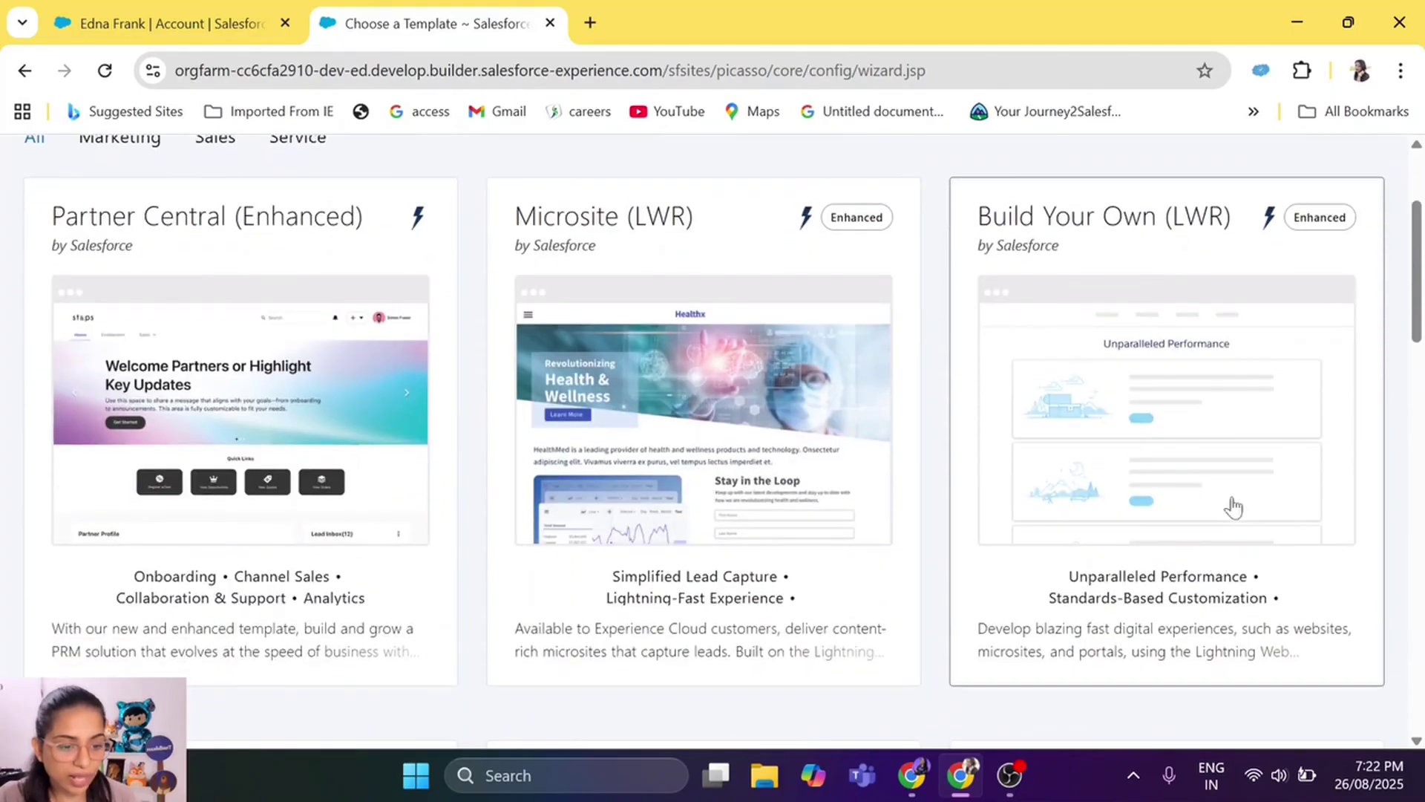
{"action": "left_click", "coordinate": [1222, 386]}
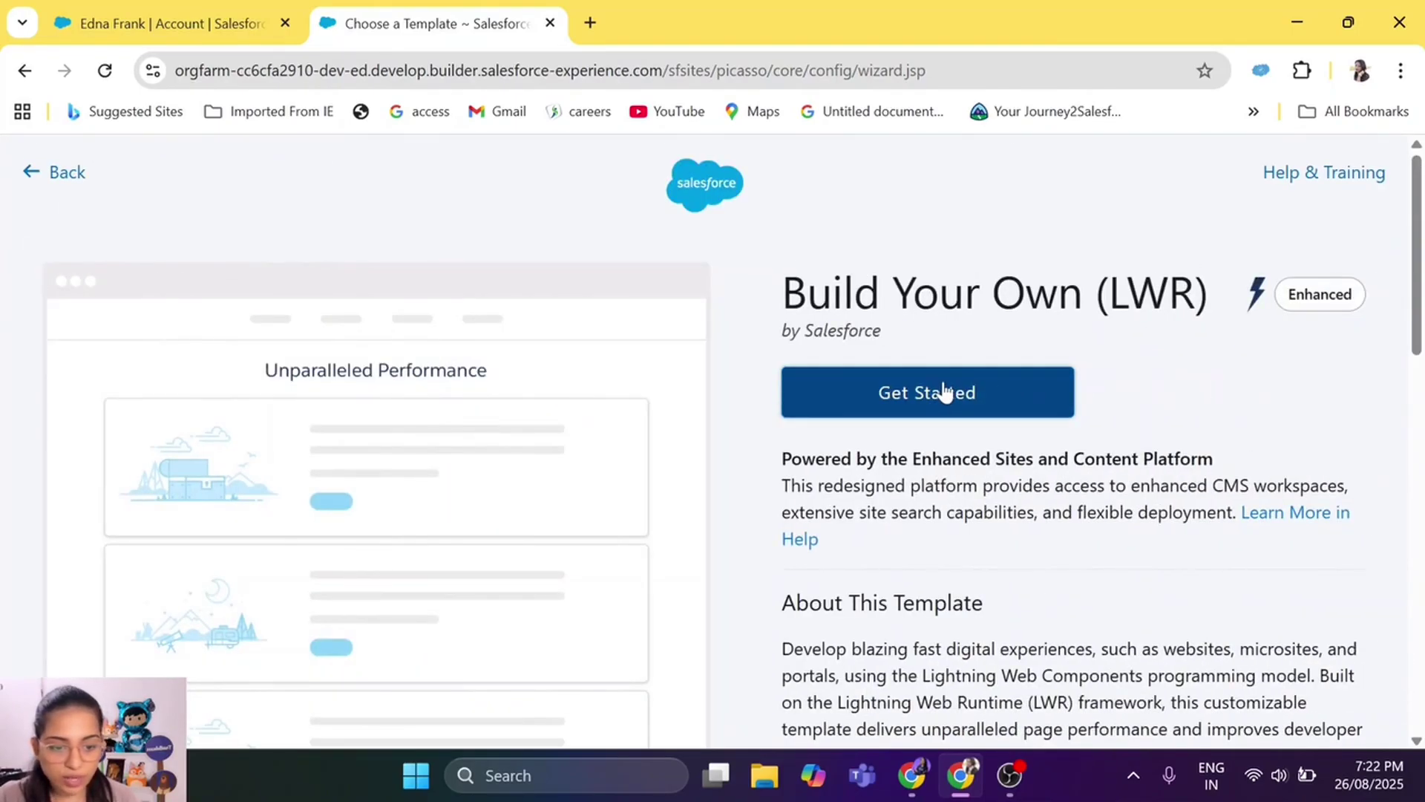
{"action": "left_click", "coordinate": [944, 392]}
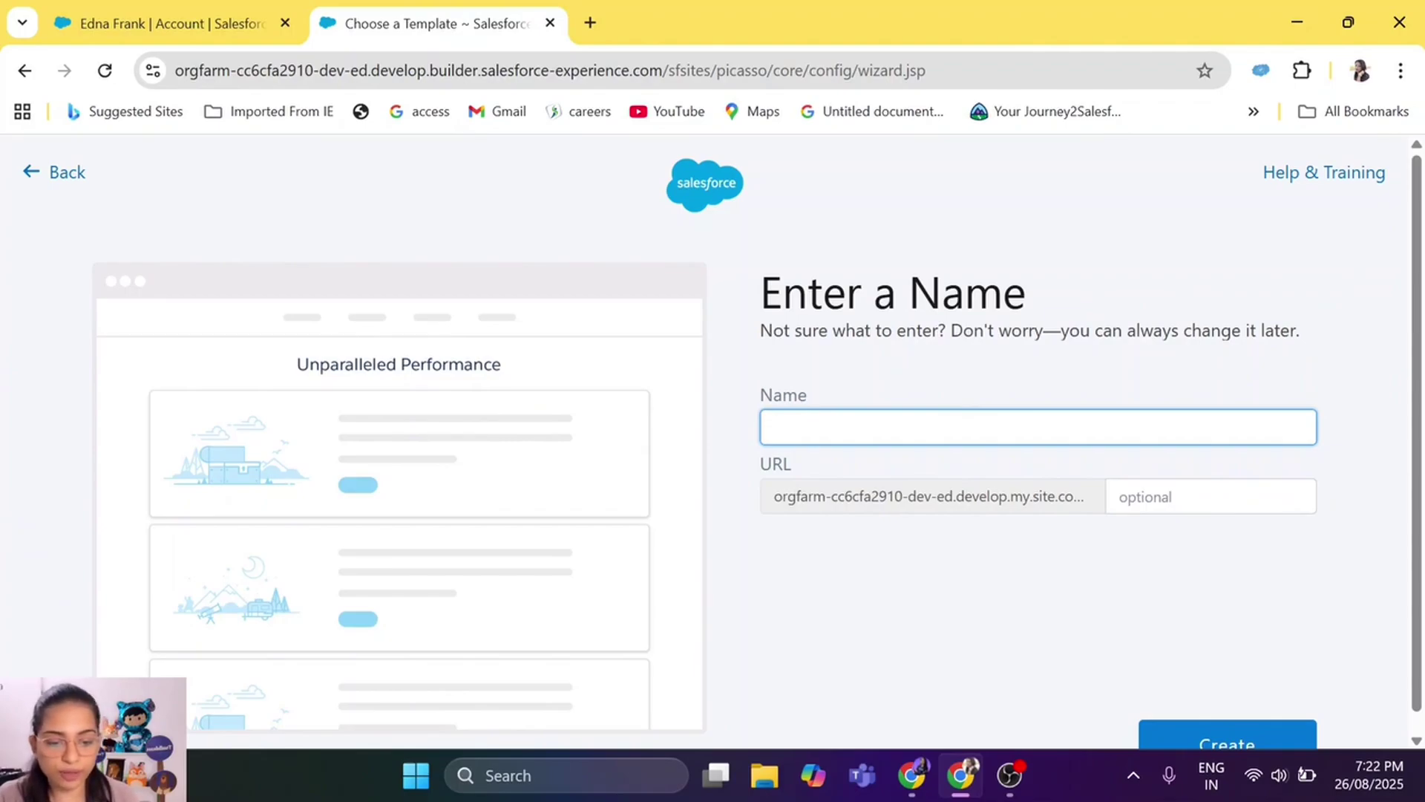
- Create the site named 'AgentforceAgent' with URL suffix 'myAgent'
{"action": "type", "text": "AgentforceAgent"}
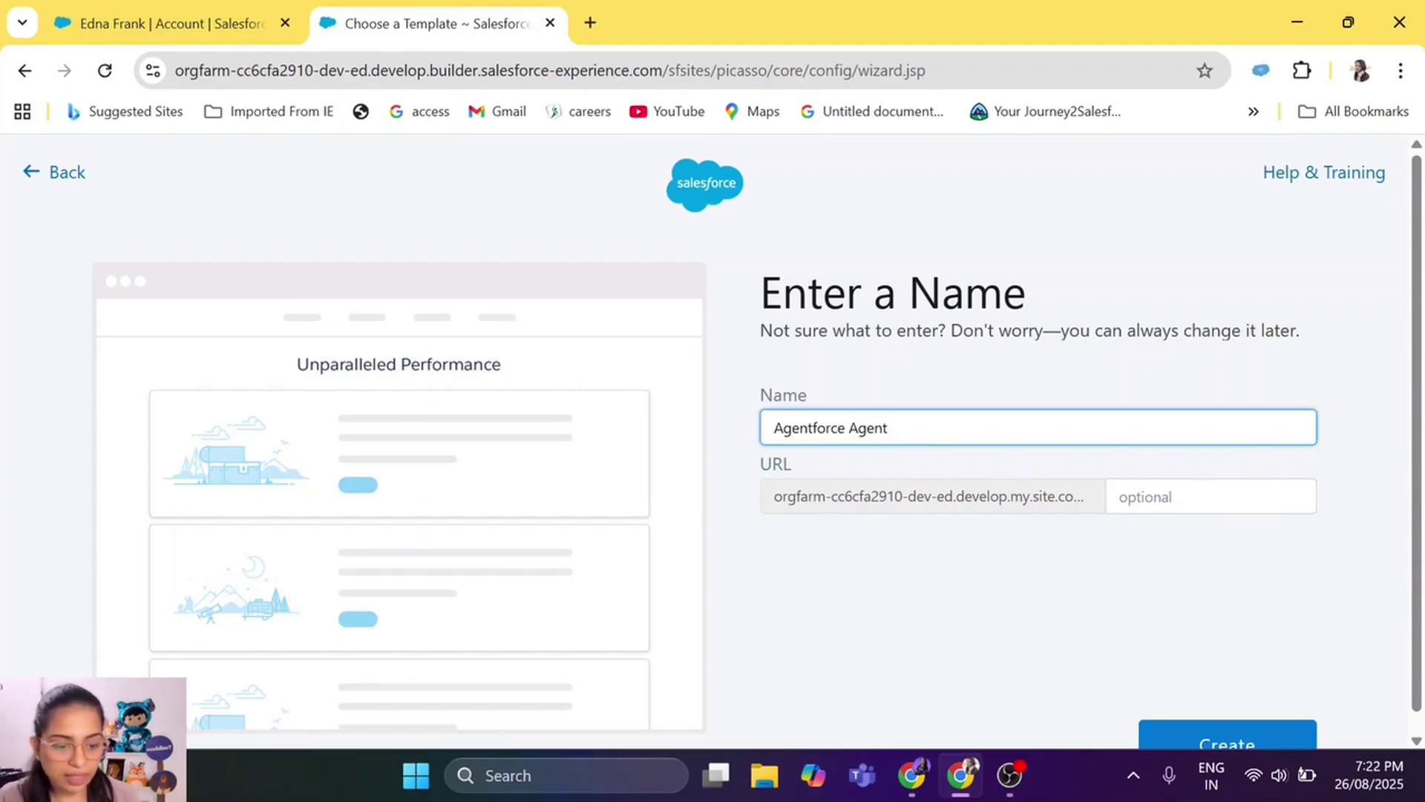
{"action": "key", "text": "Tab"}
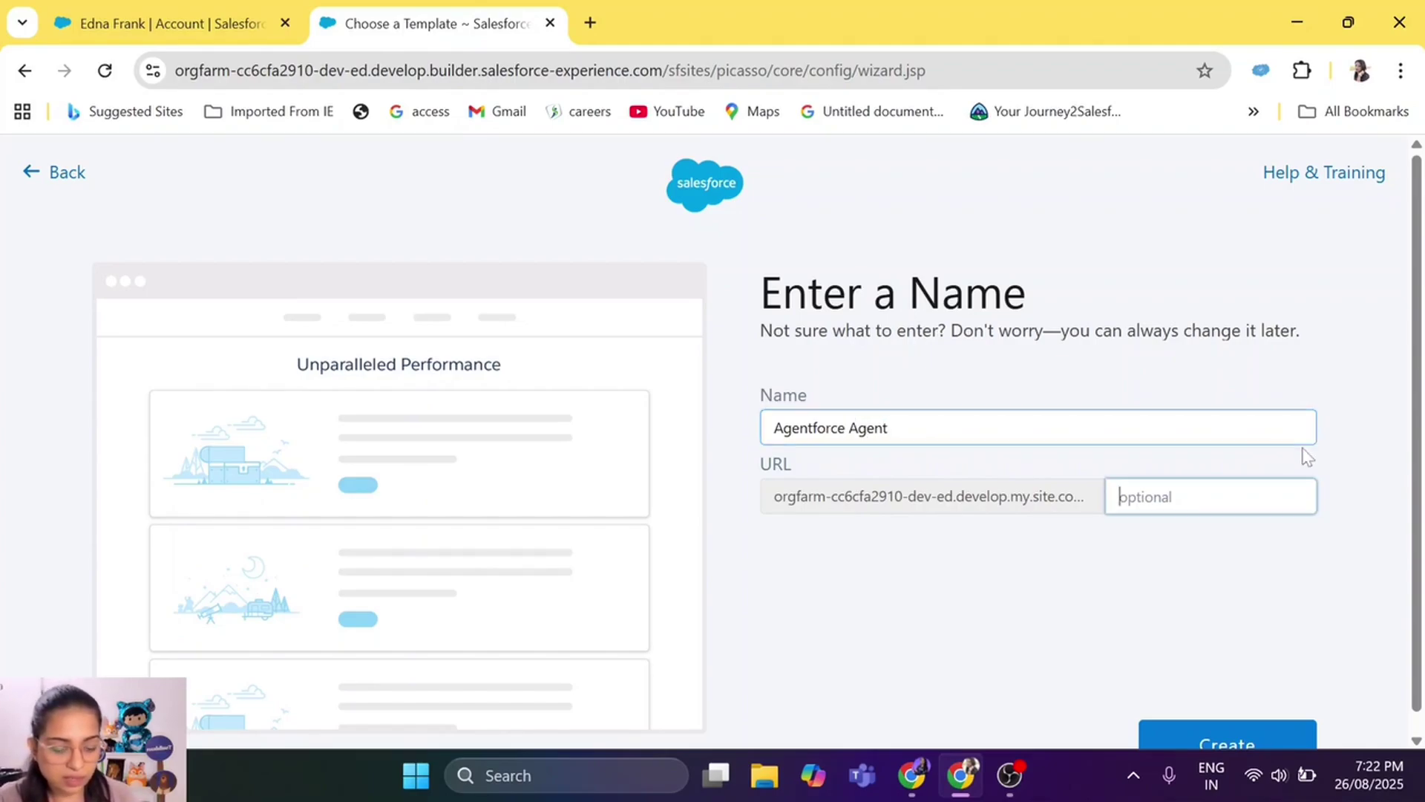
{"action": "type", "text": "myAgent"}
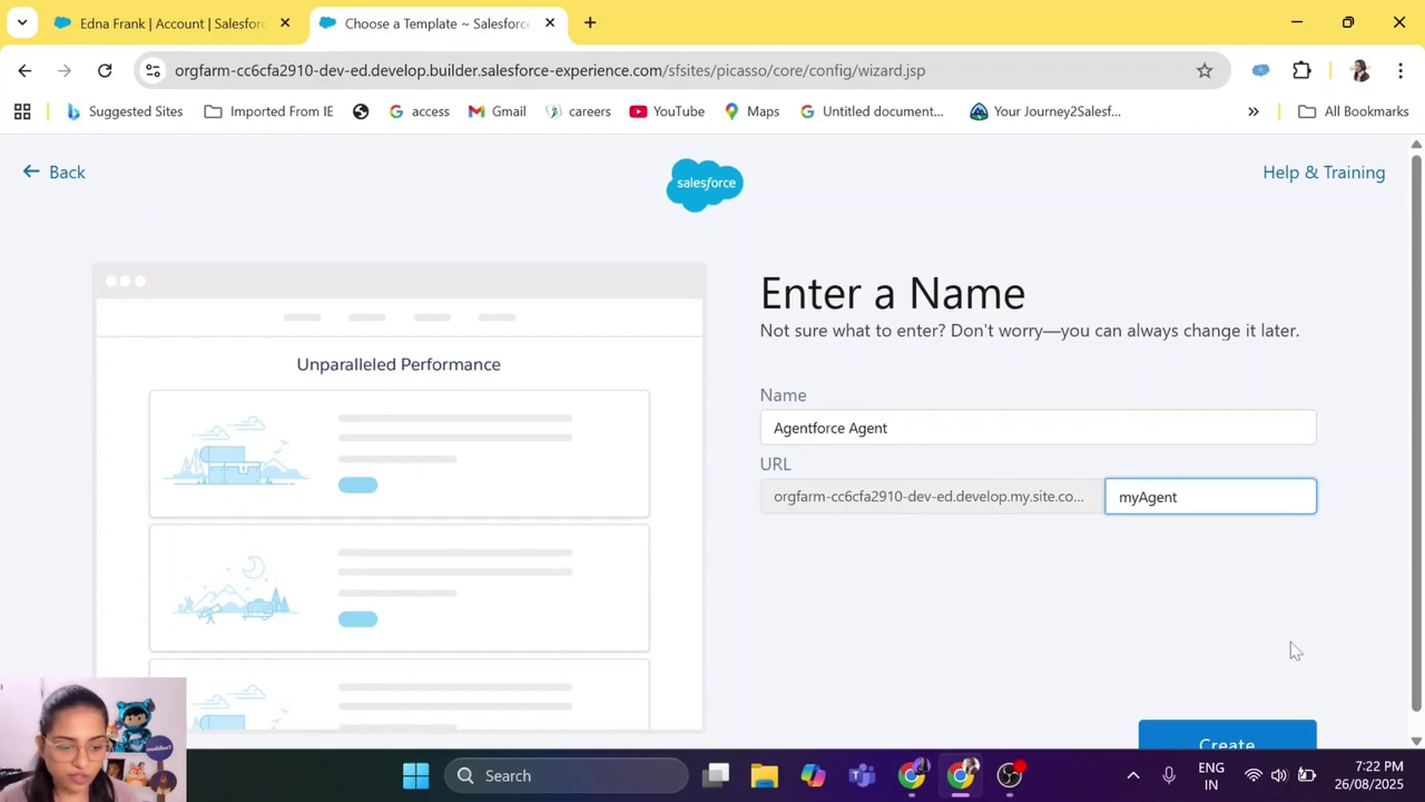
{"action": "scroll", "coordinate": [1295, 651], "scroll_direction": "down", "scroll_amount": 1}
{"action": "left_click", "coordinate": [1226, 726]}
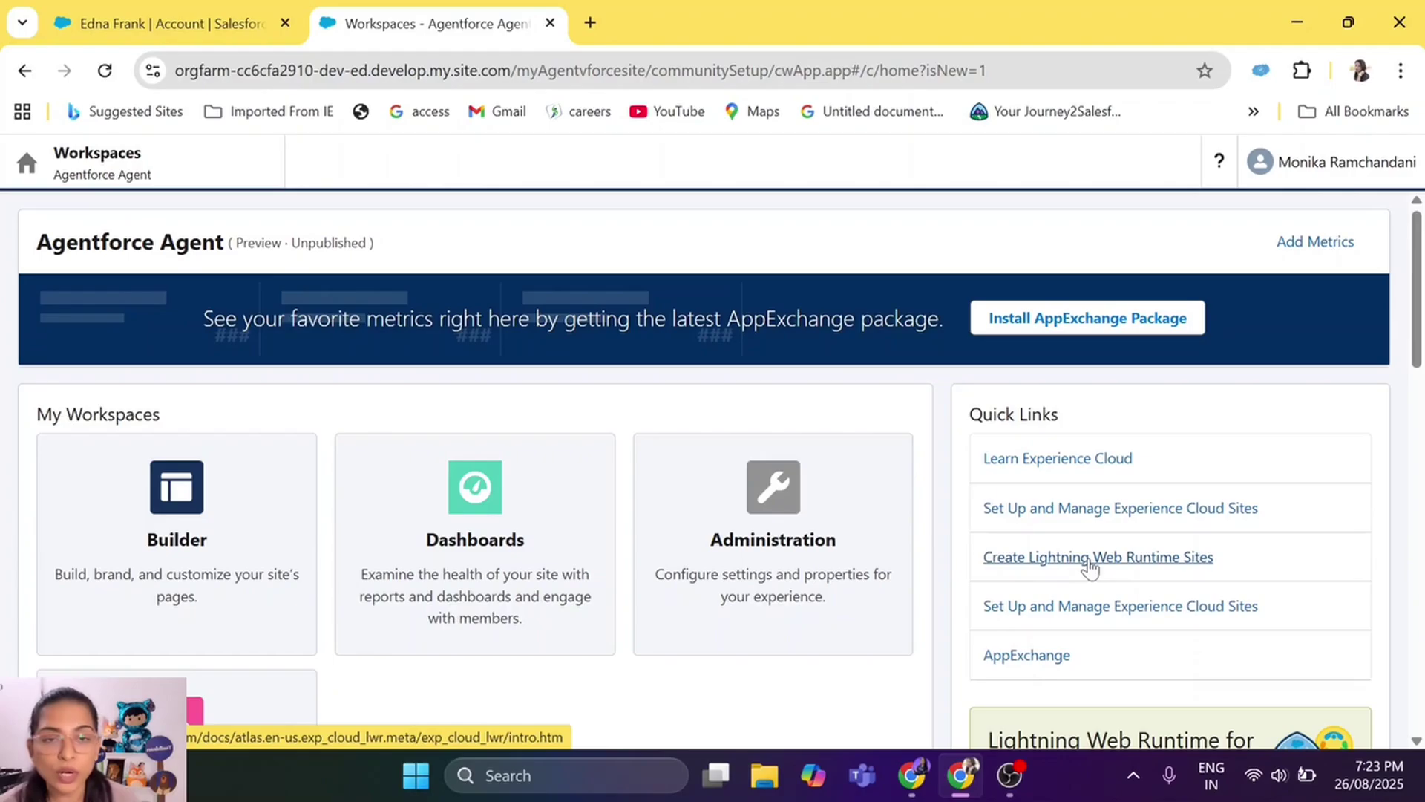
- Open the Builder workspace, select the Home page's Column 1 section and show the components list
{"action": "left_click", "coordinate": [219, 545]}
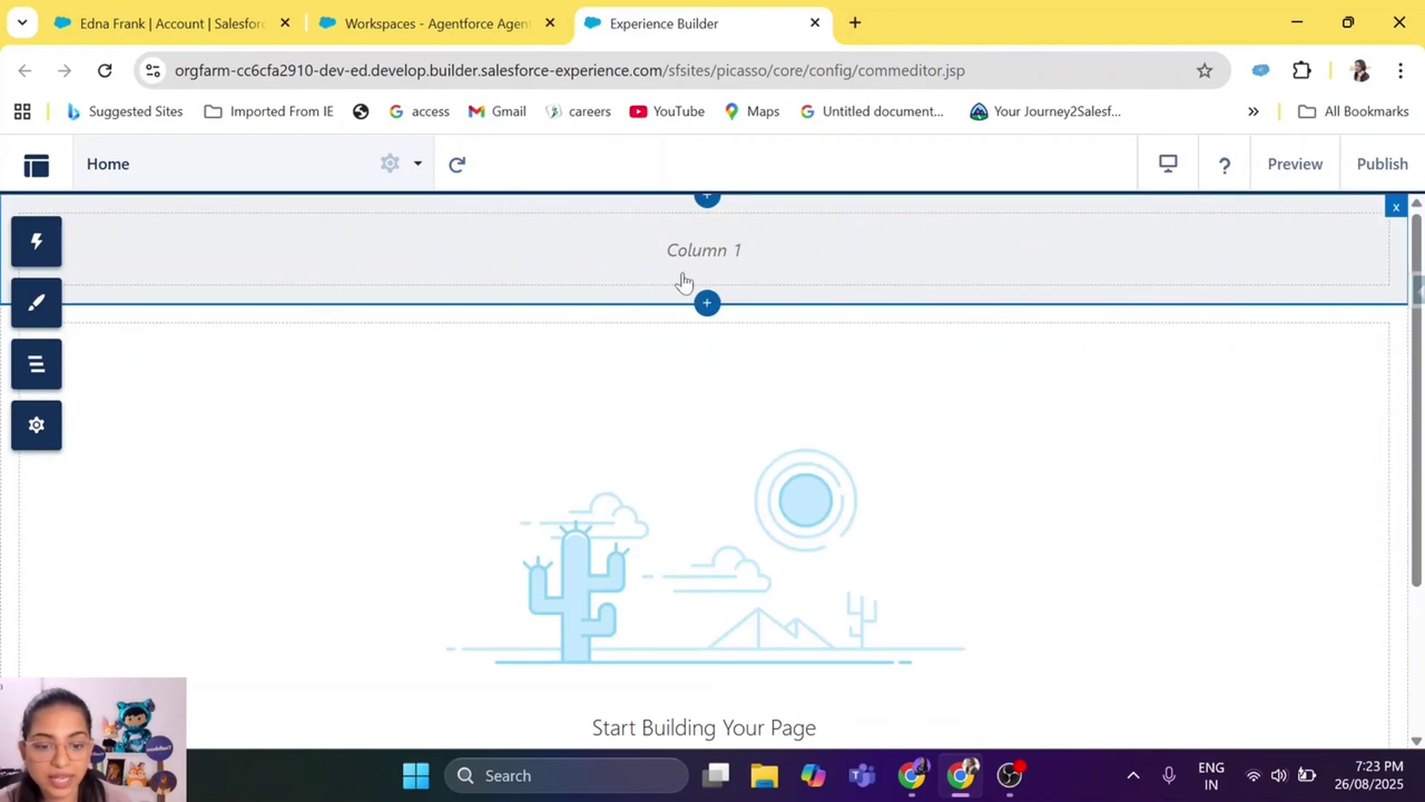
{"action": "left_click", "coordinate": [366, 231]}
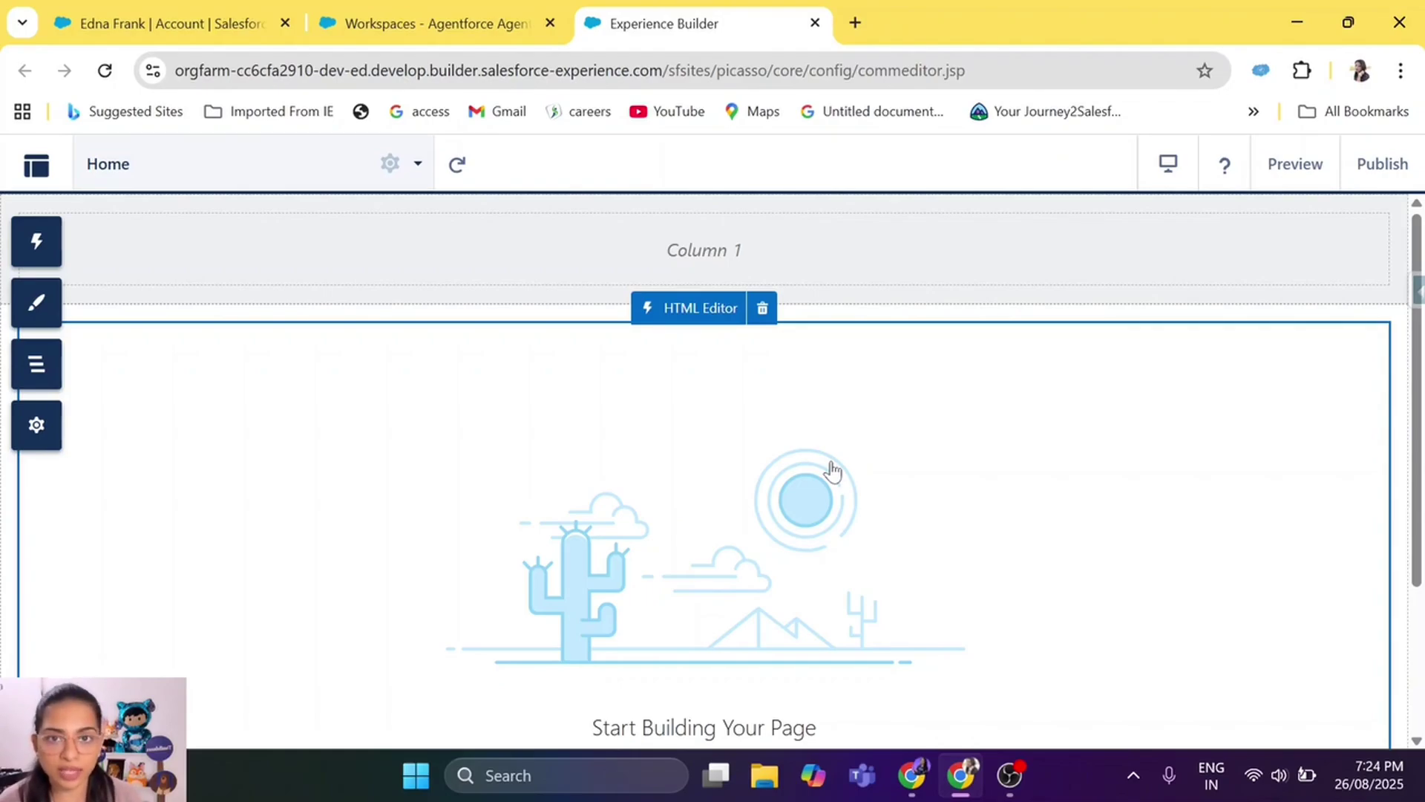
{"action": "left_click", "coordinate": [41, 245]}
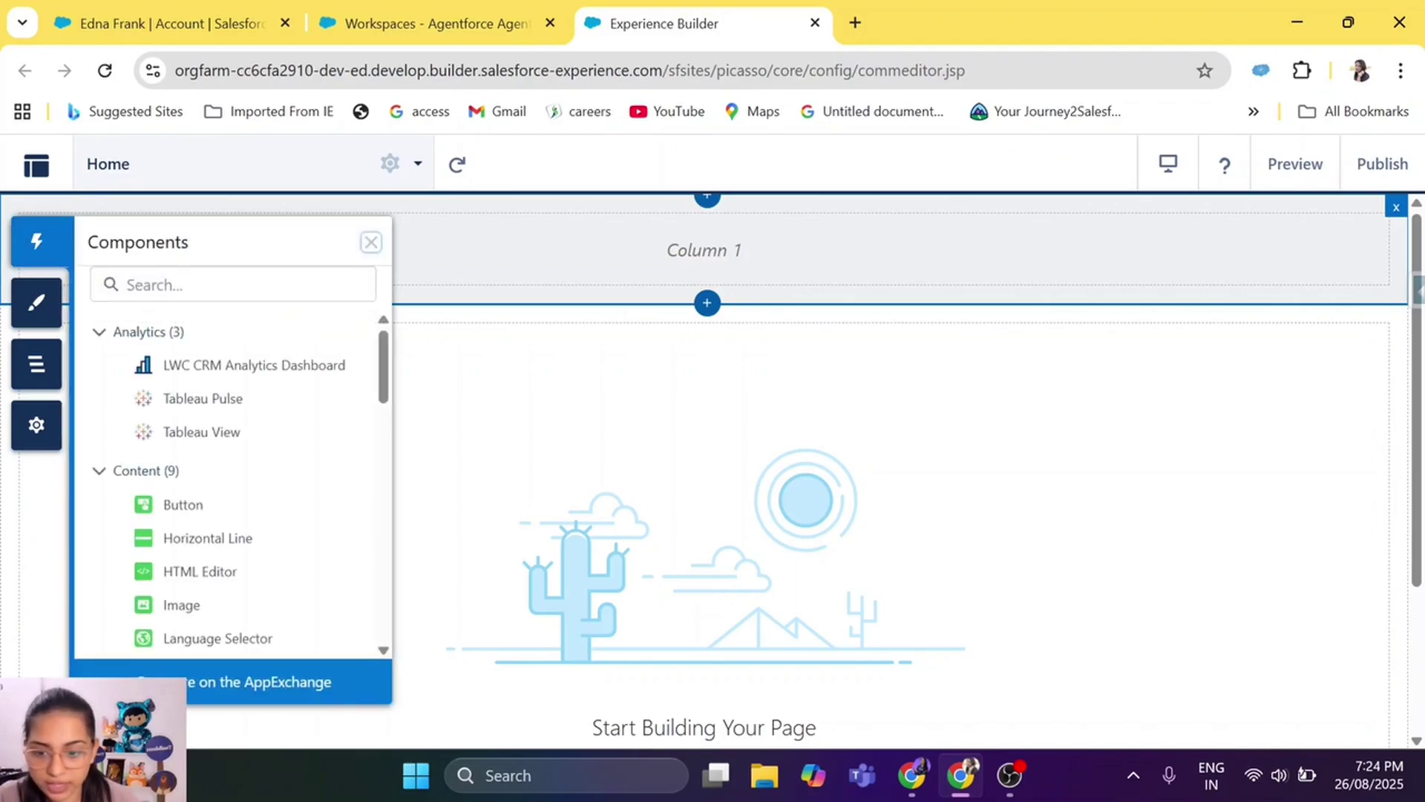
- Filter components by 'emb' and place an Embedded Messaging component on the Home page
{"action": "type", "text": "emb"}
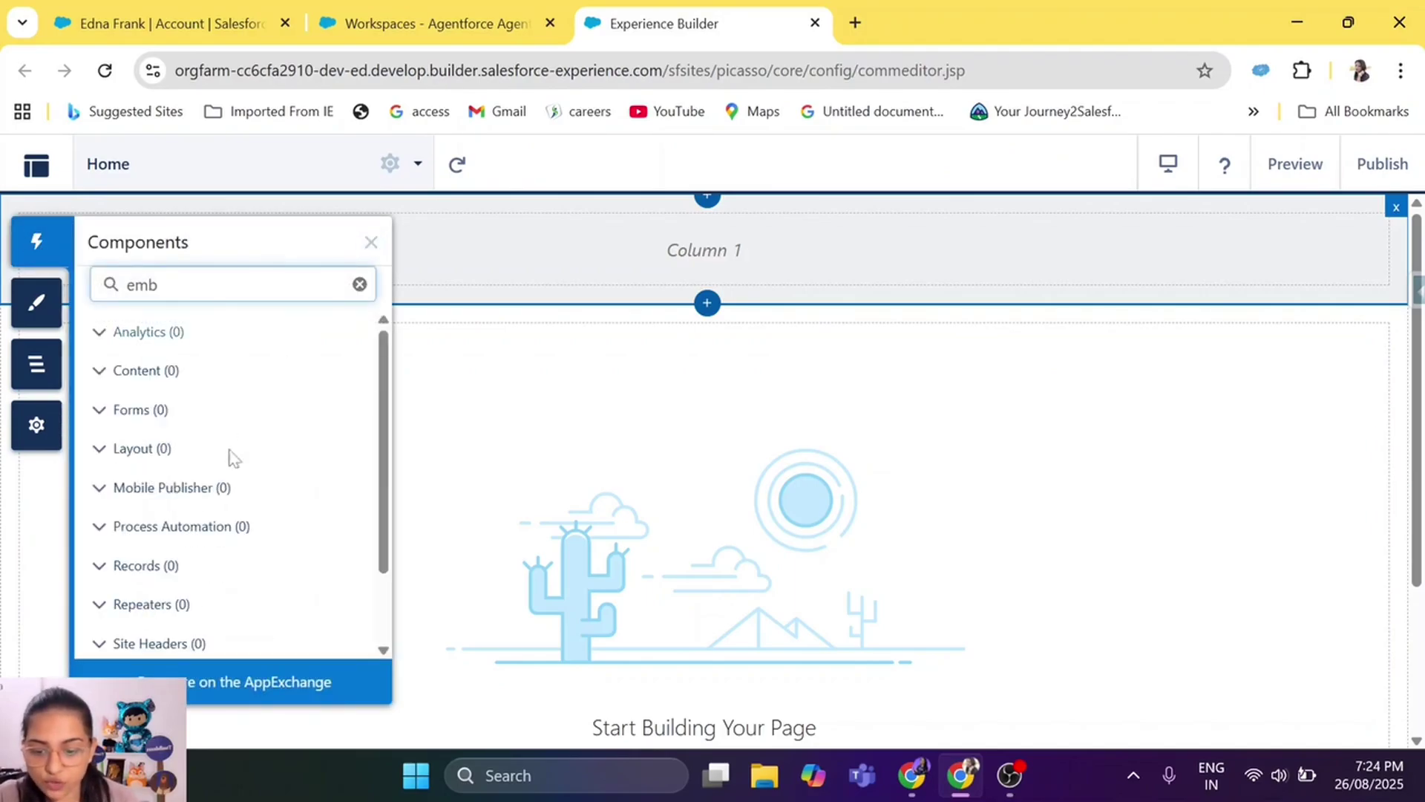
{"action": "scroll", "coordinate": [245, 545], "scroll_direction": "down", "scroll_amount": 3}
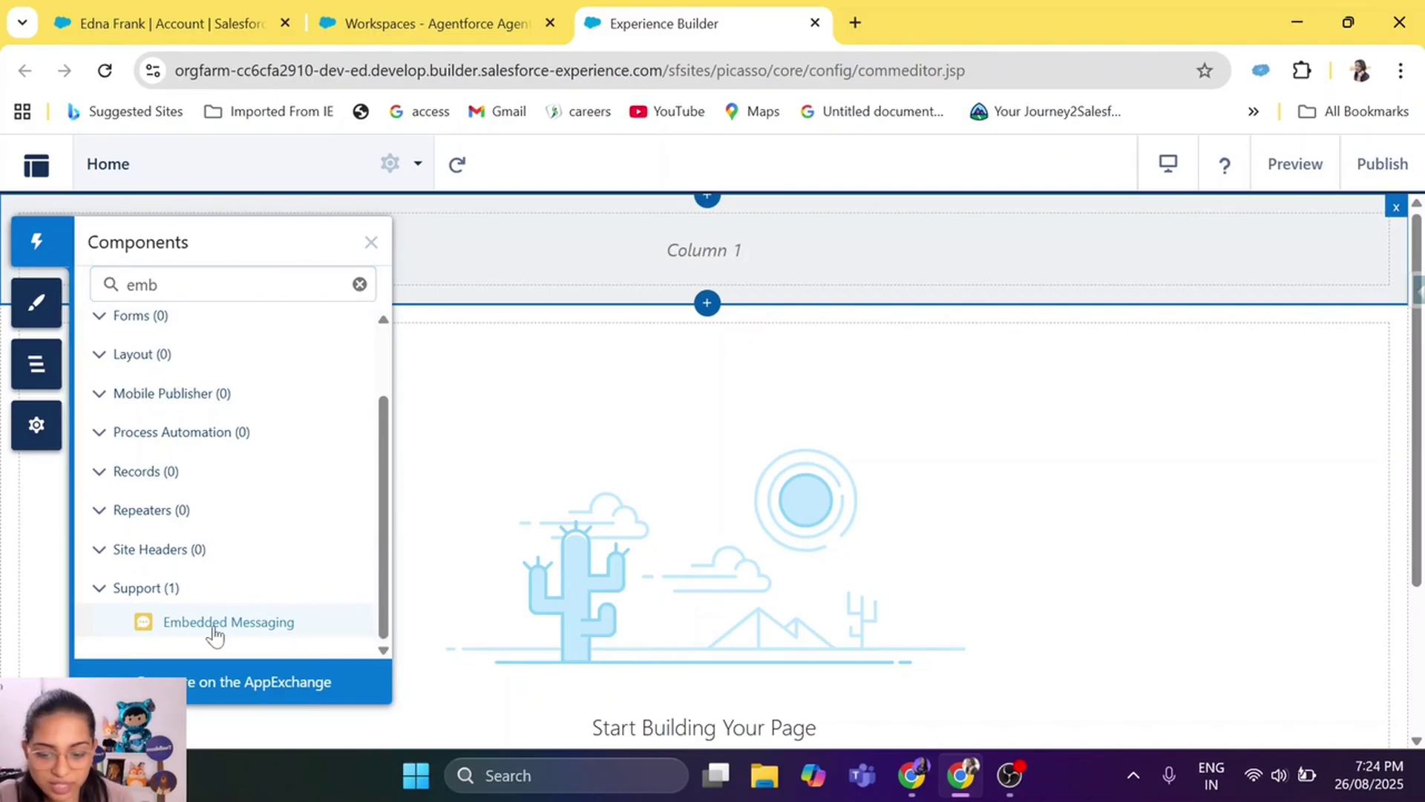
{"action": "left_click_drag", "start_coordinate": [215, 634], "coordinate": [712, 338]}
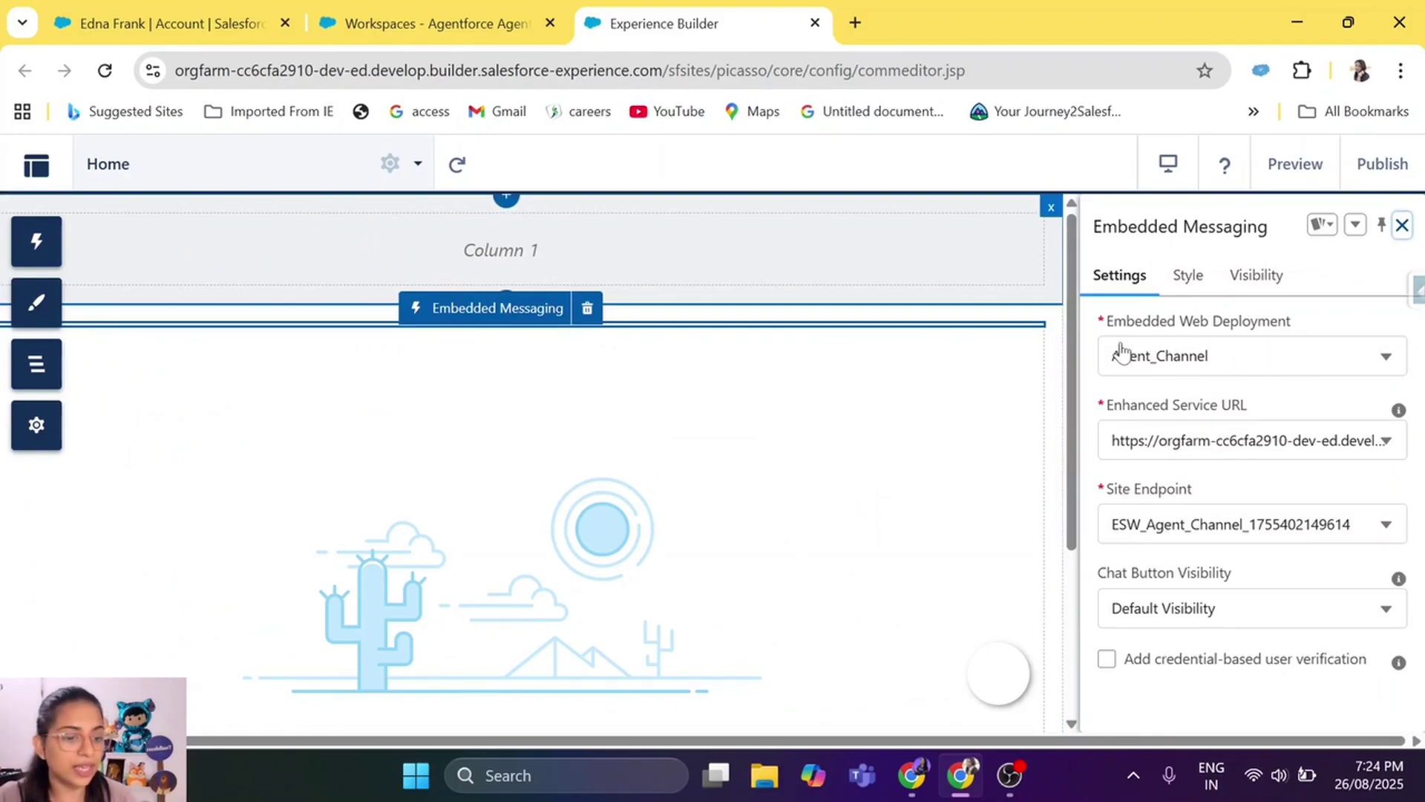
{"action": "left_click", "coordinate": [1380, 365]}
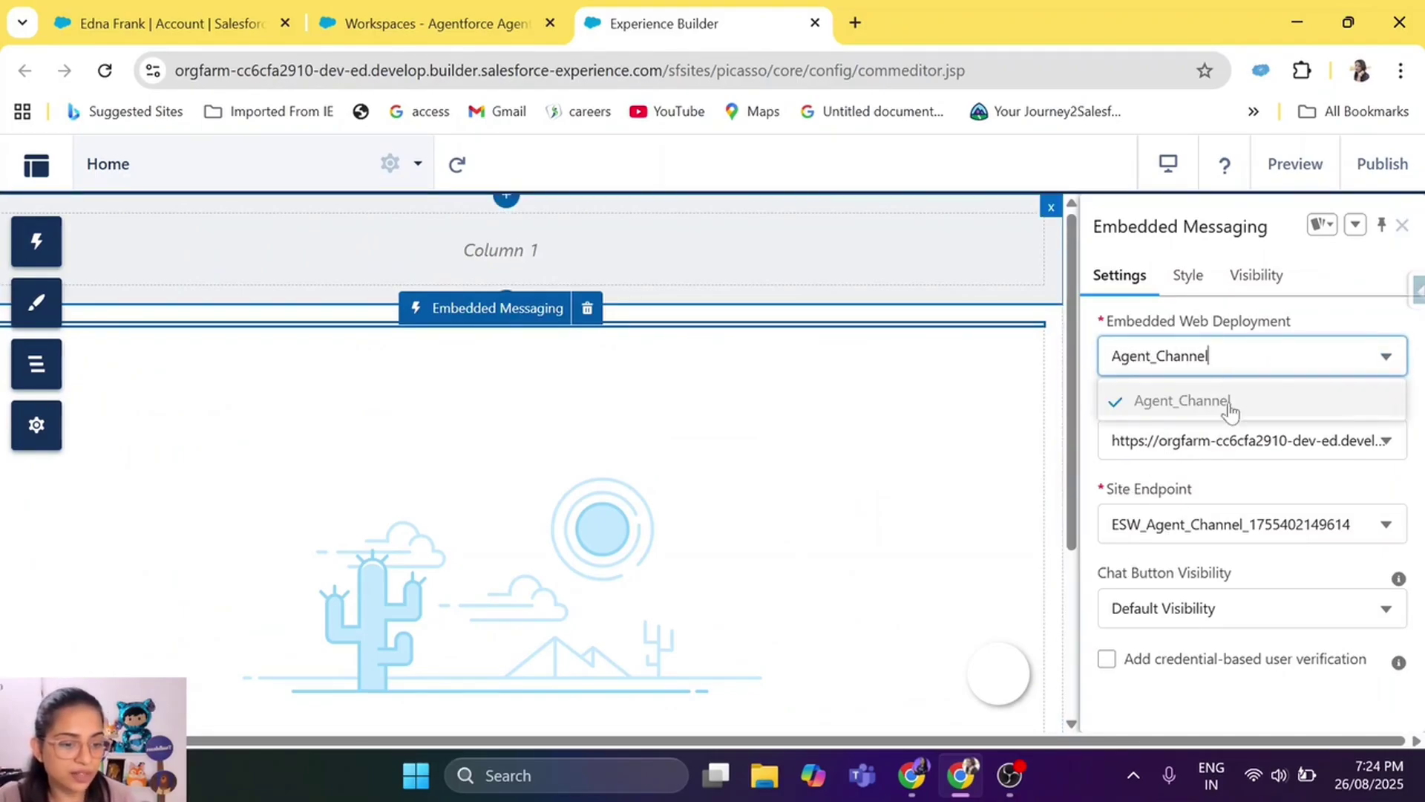
{"action": "left_click", "coordinate": [1386, 363]}
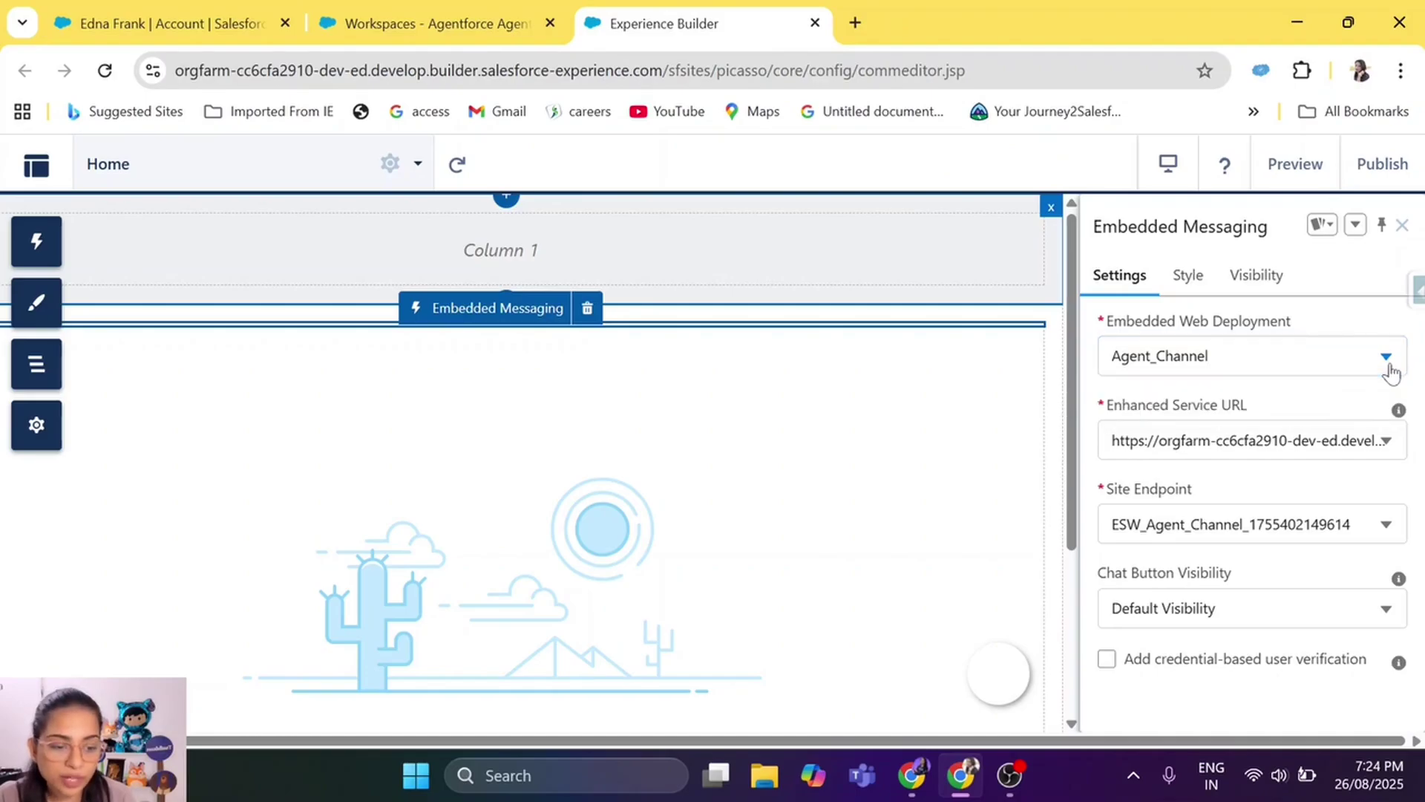
{"action": "left_click", "coordinate": [1349, 441]}
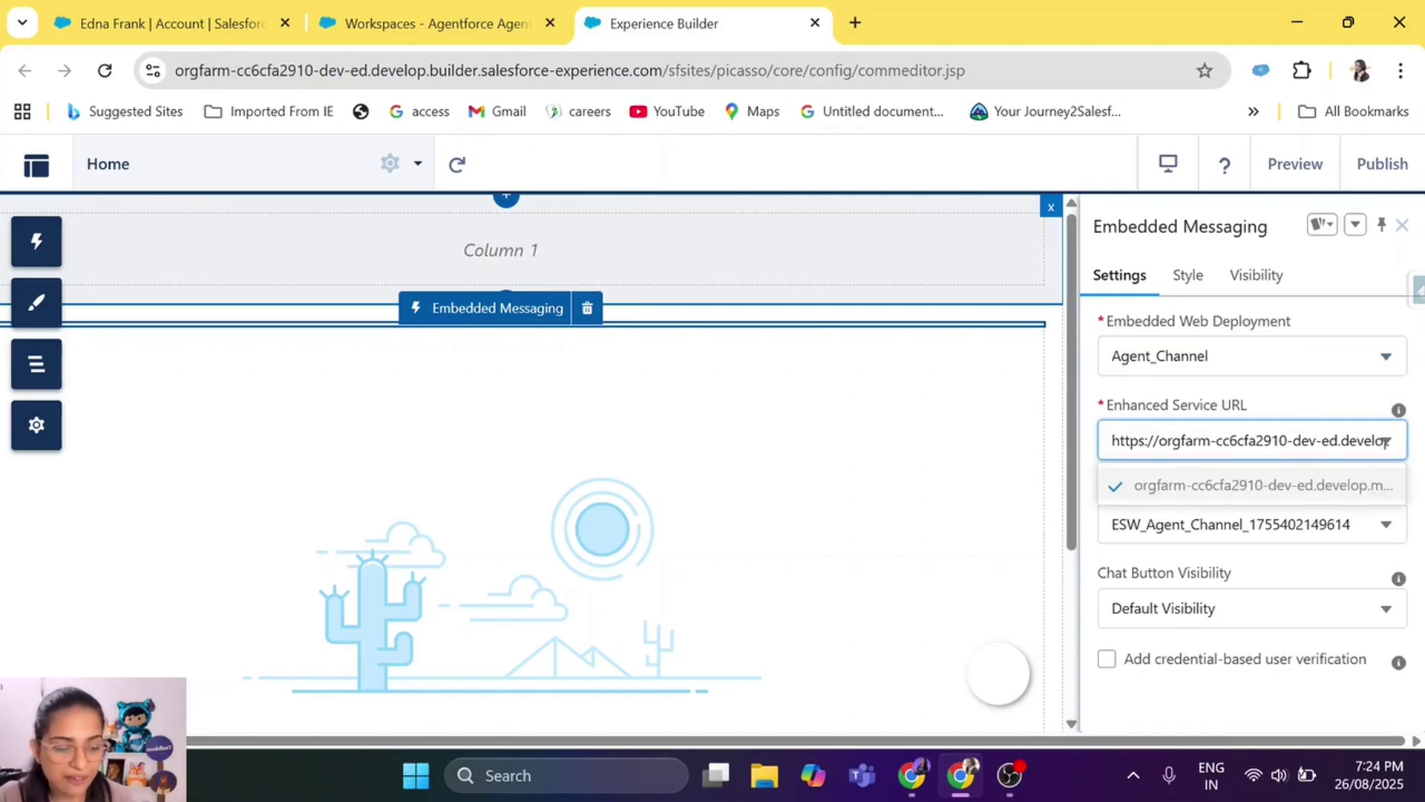
{"action": "left_click", "coordinate": [1255, 608]}
{"action": "left_click", "coordinate": [1196, 524]}
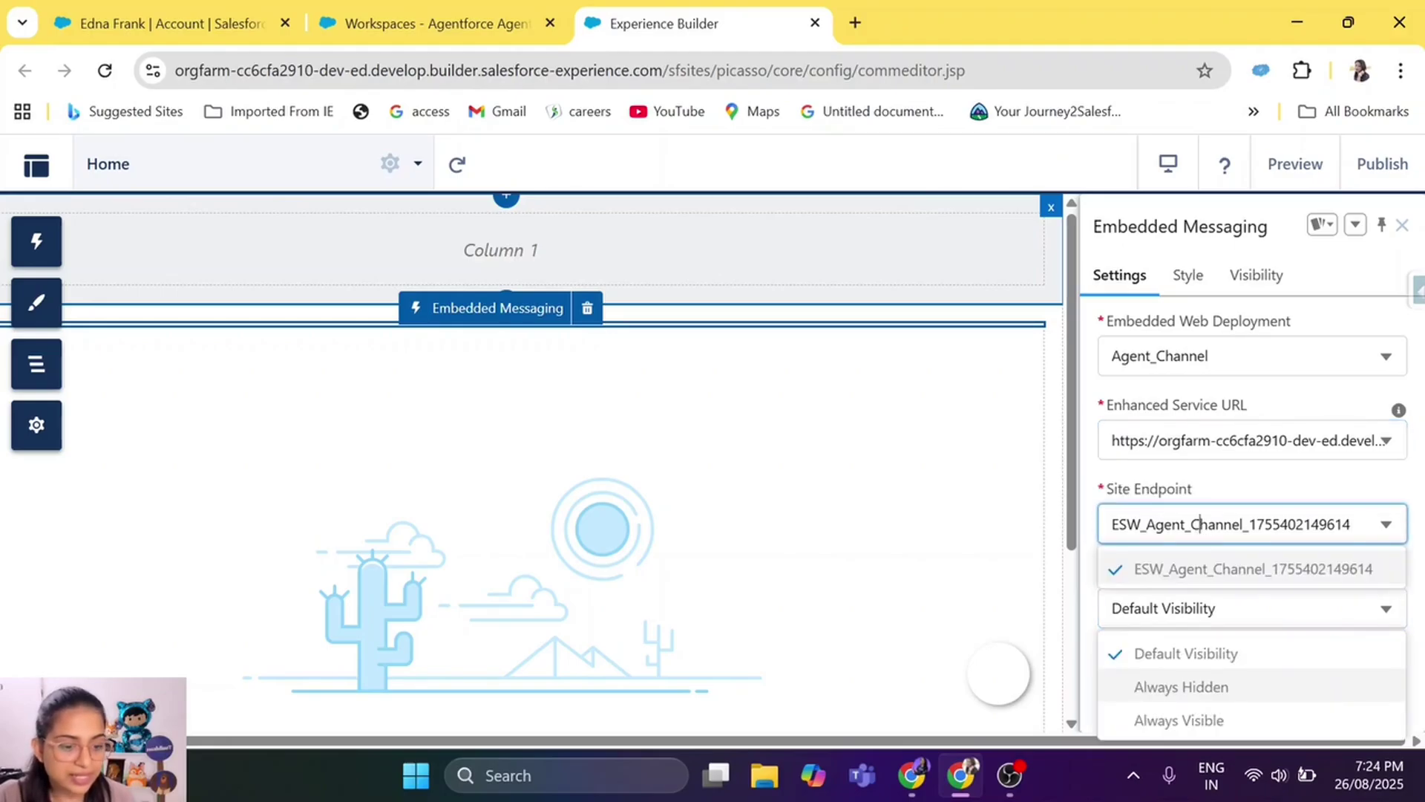
{"action": "left_click", "coordinate": [1266, 614]}
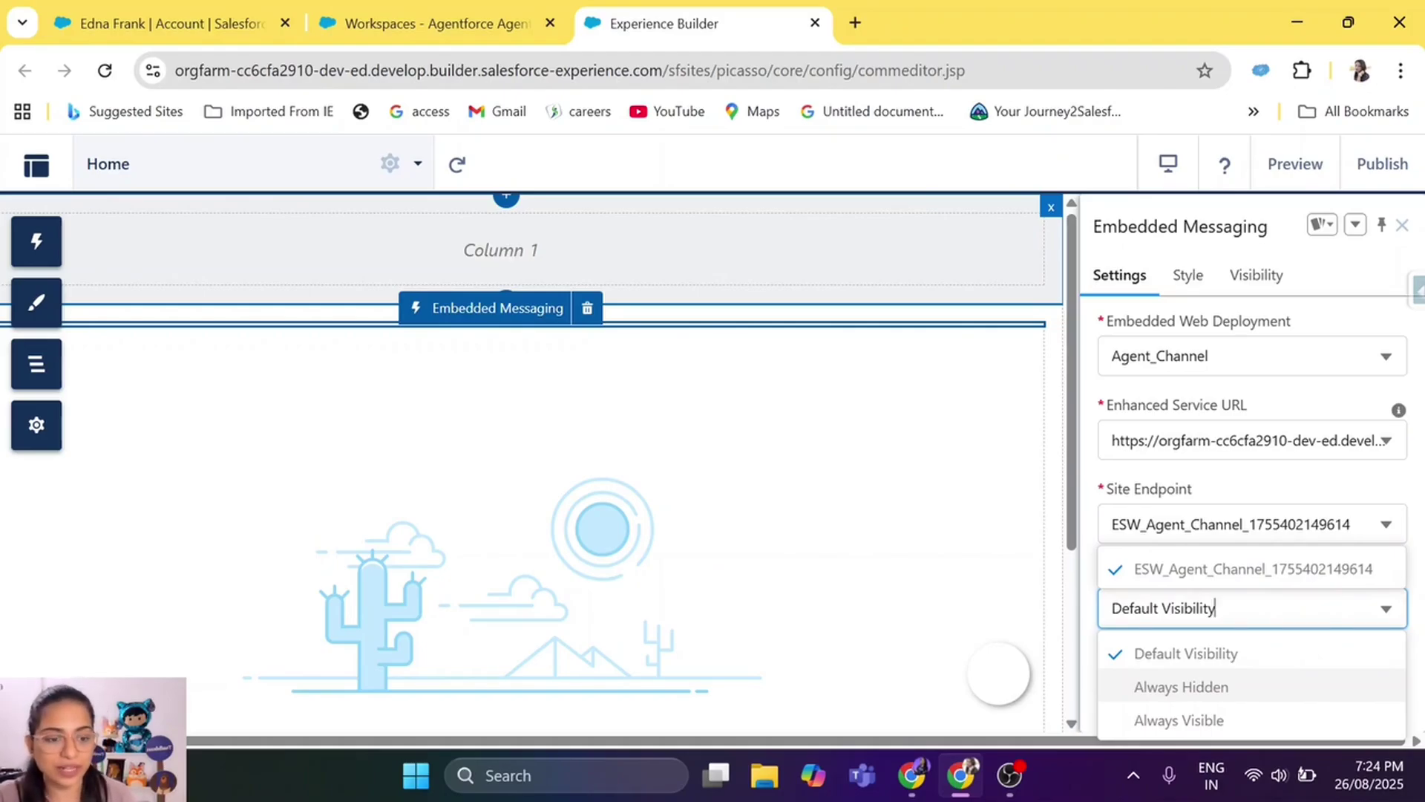
{"action": "left_click", "coordinate": [1271, 487]}
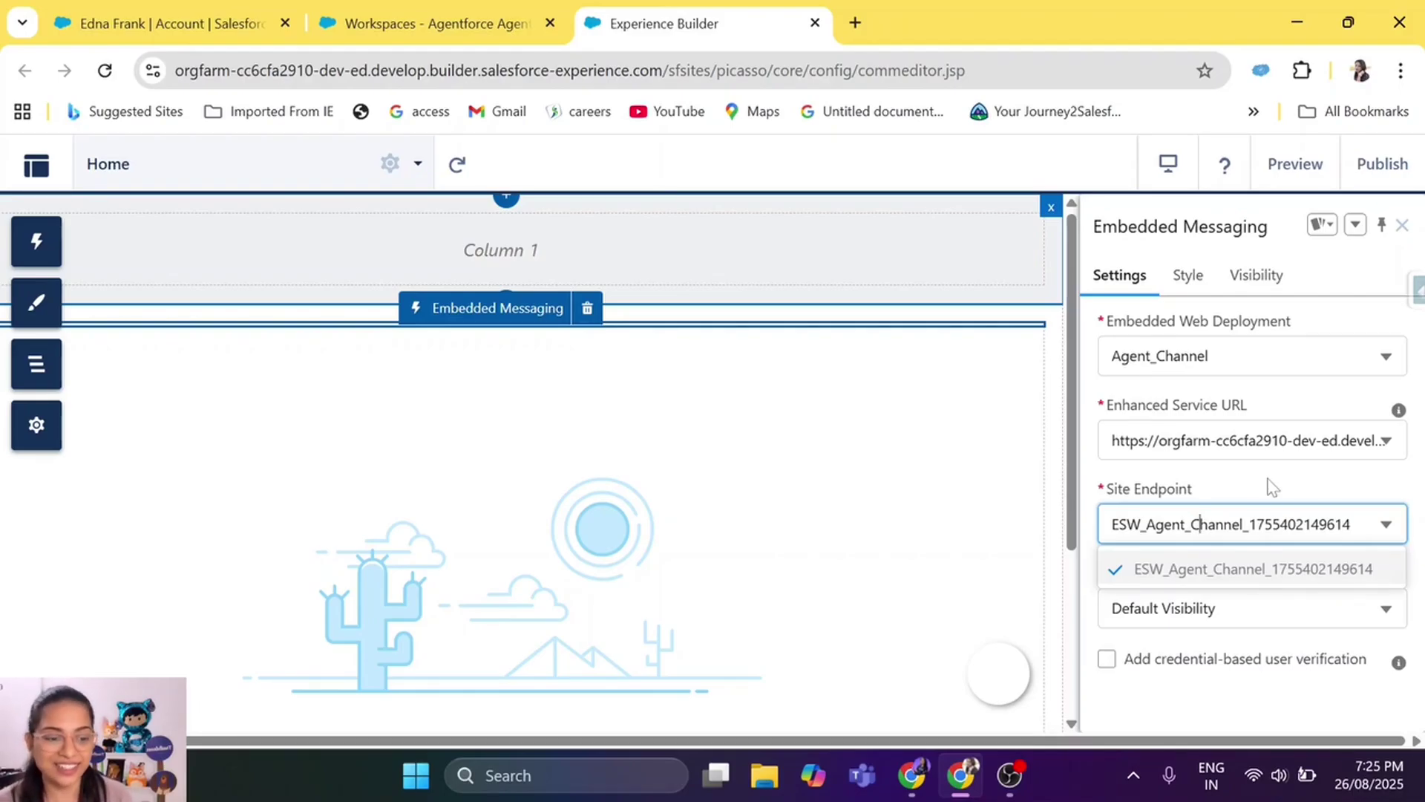
- Publish the site to its myAgent address and return to the Agentforce Agent Workspaces tab
{"action": "left_click", "coordinate": [1378, 170]}
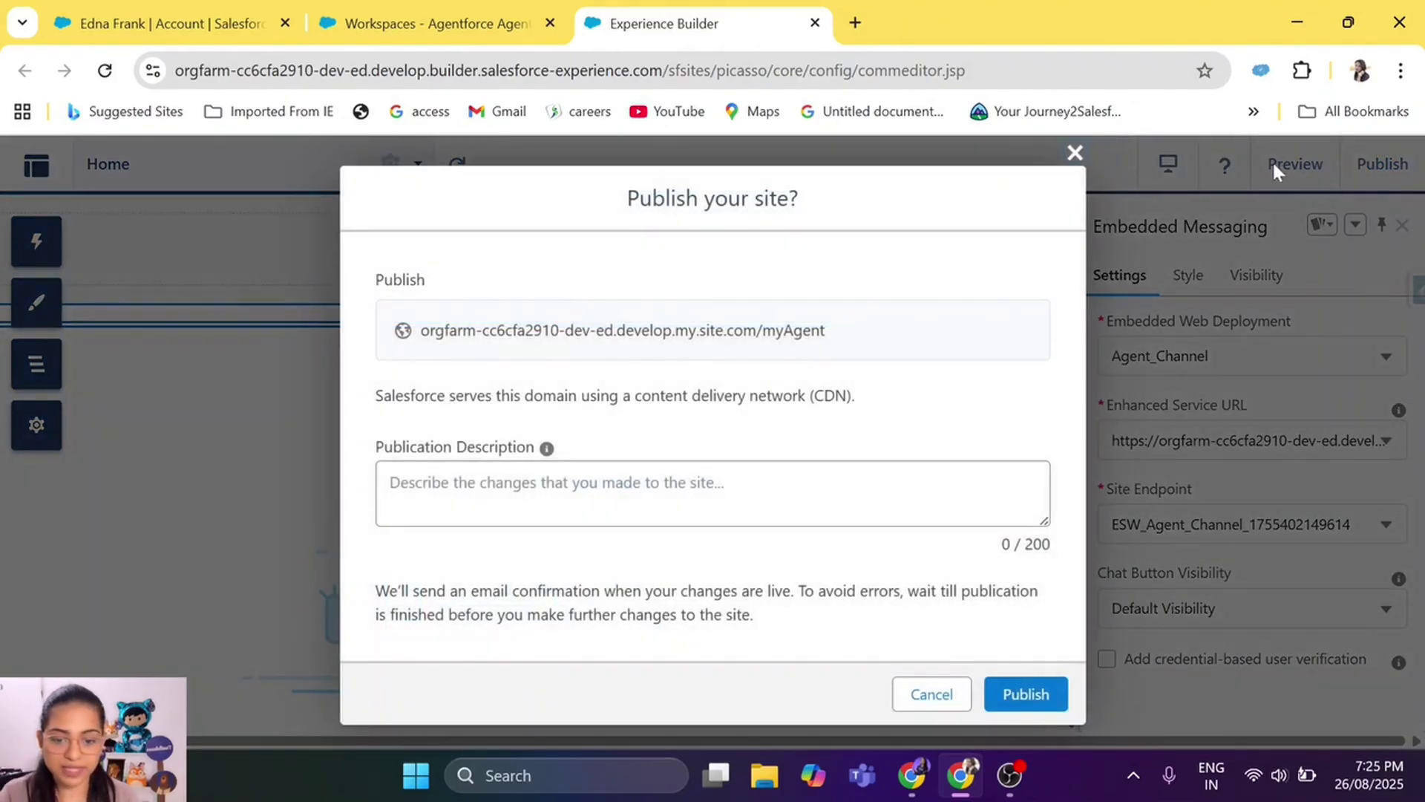
{"action": "left_click_drag", "start_coordinate": [828, 331], "coordinate": [420, 330]}
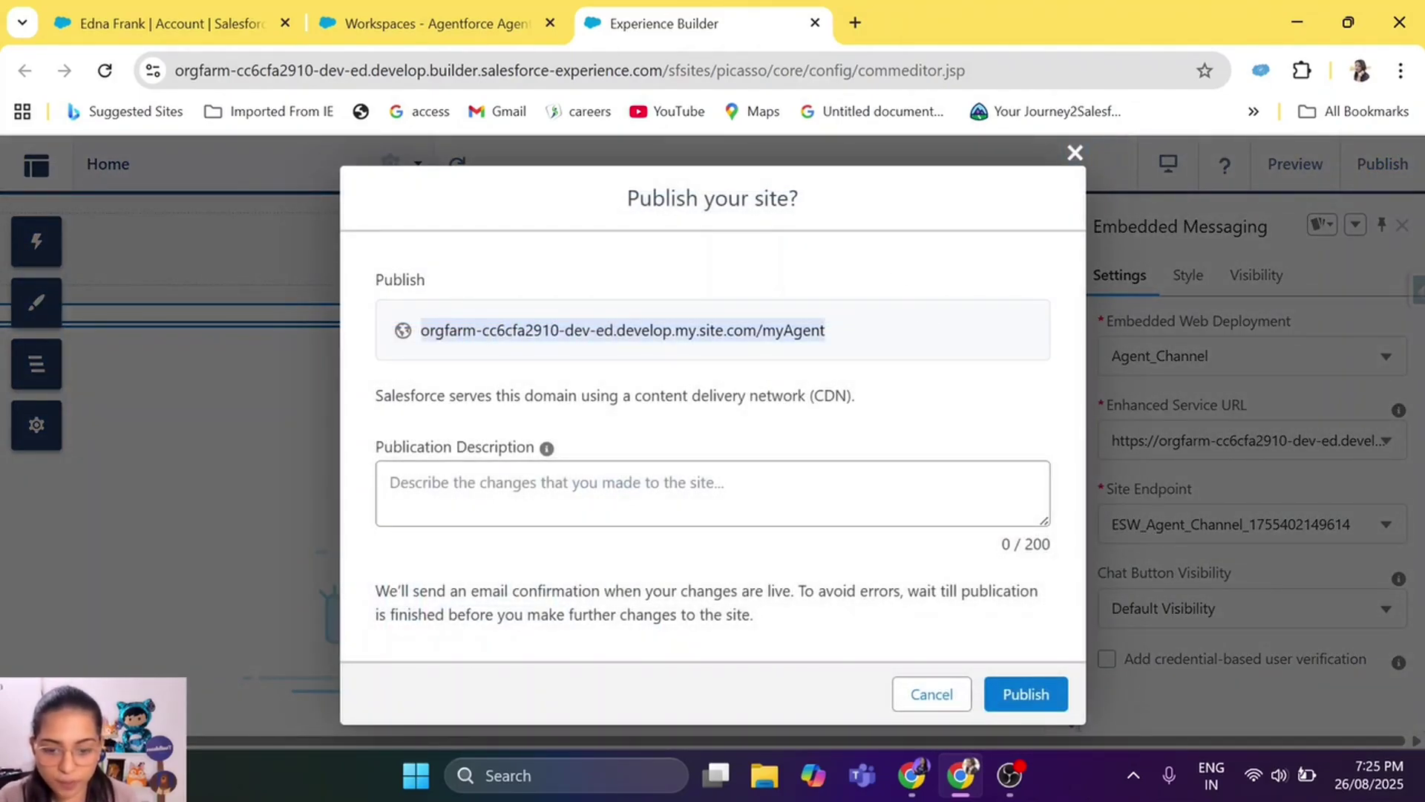
{"action": "left_click", "coordinate": [1024, 701]}
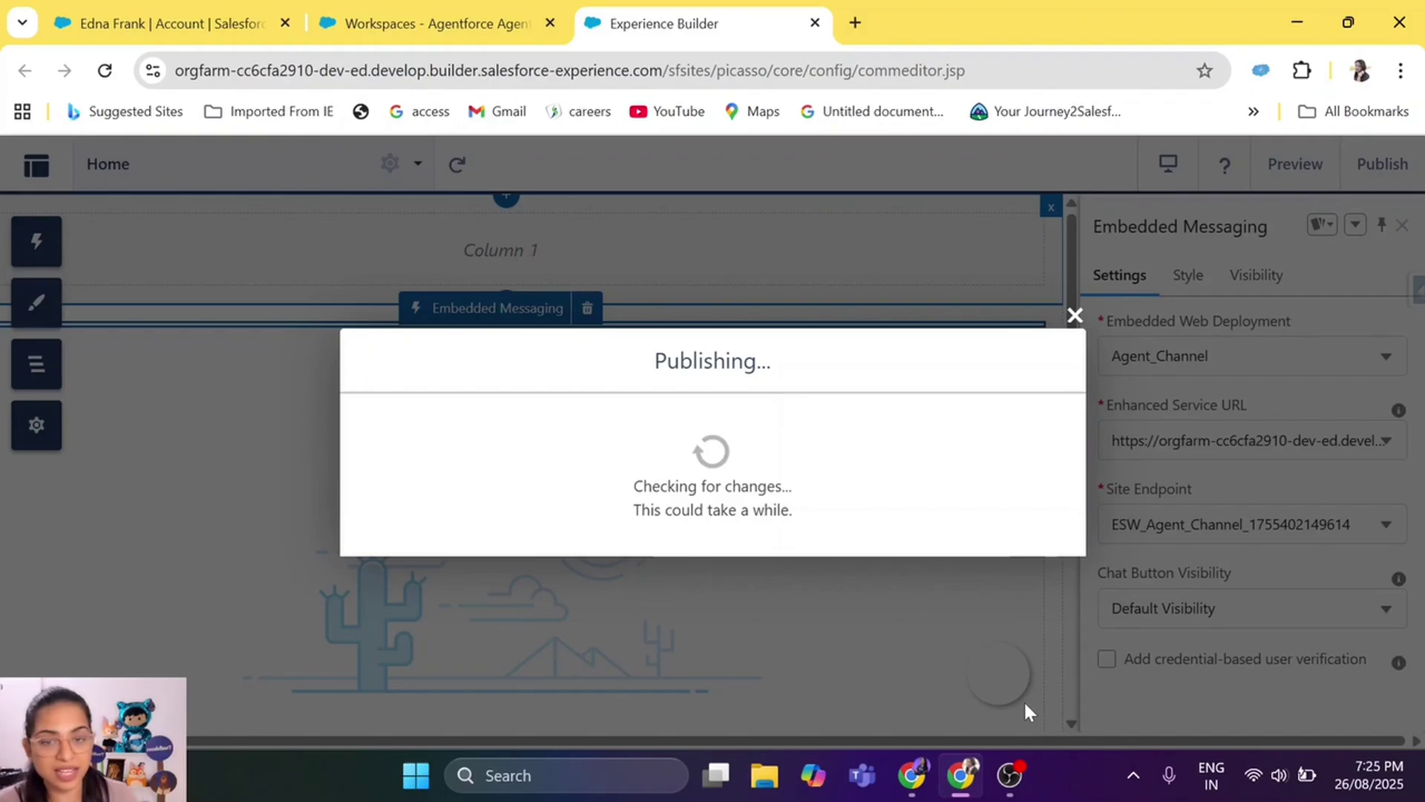
{"action": "left_click", "coordinate": [442, 19]}
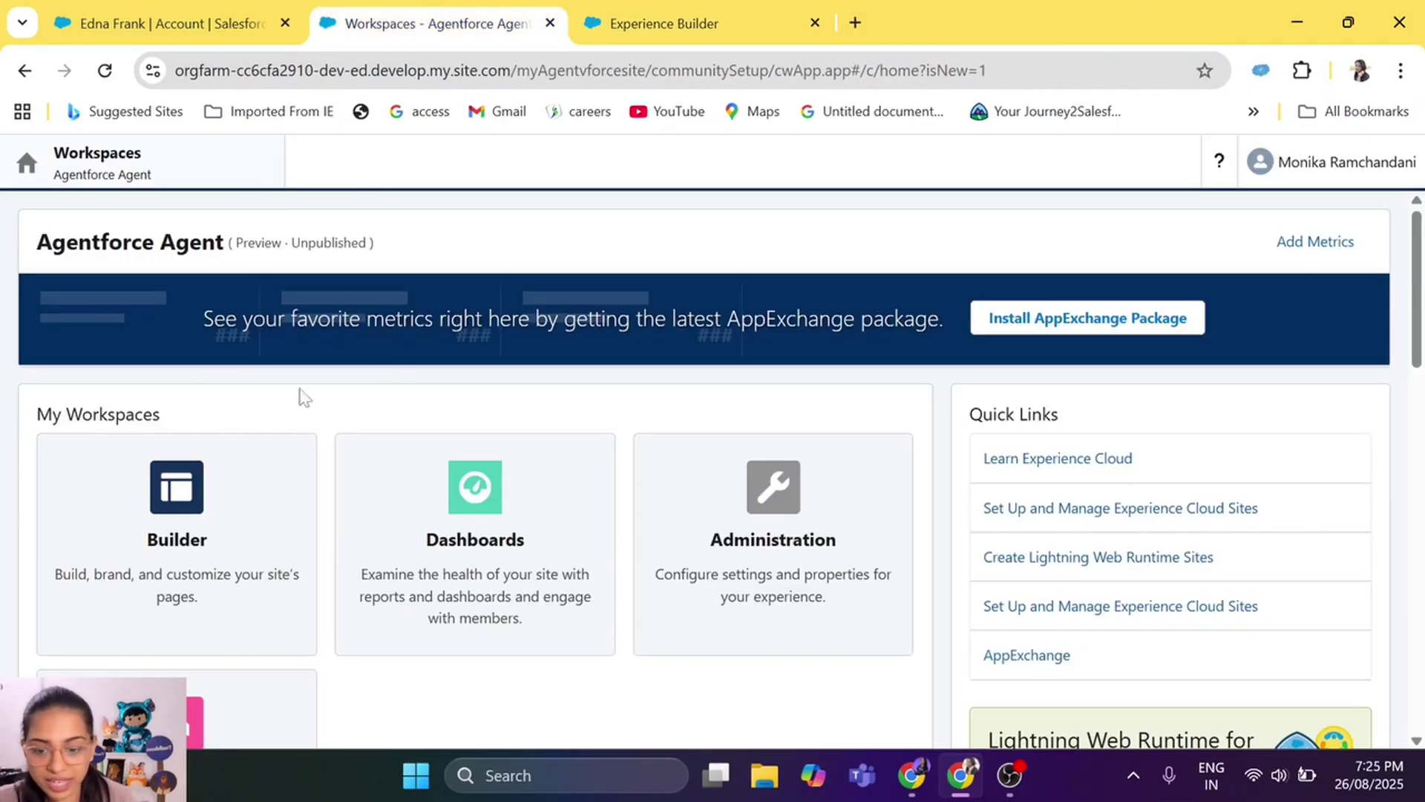
- Open Salesforce Setup in a new tab from the account record's gear menu
{"action": "left_click", "coordinate": [178, 19]}
{"action": "left_click", "coordinate": [404, 23]}
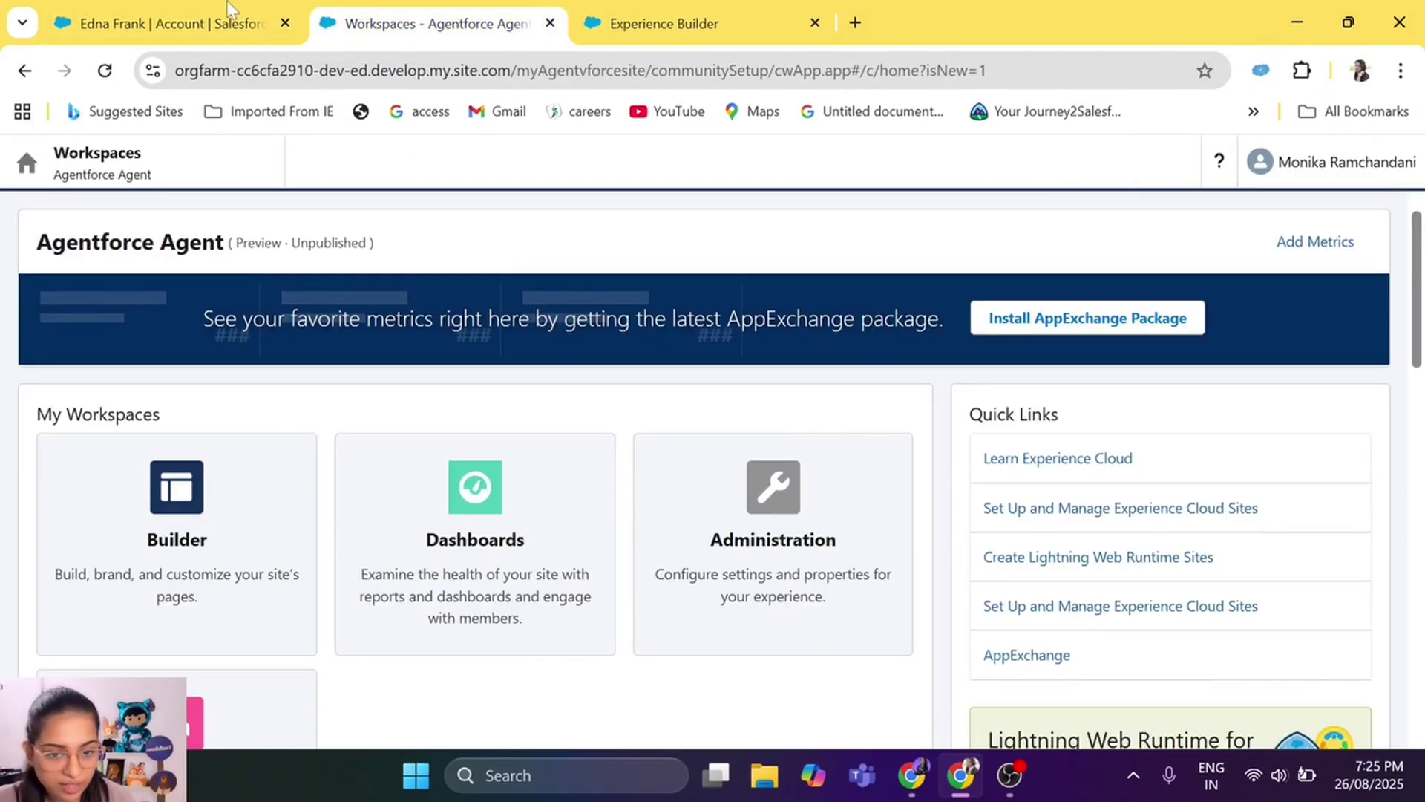
{"action": "left_click", "coordinate": [178, 22]}
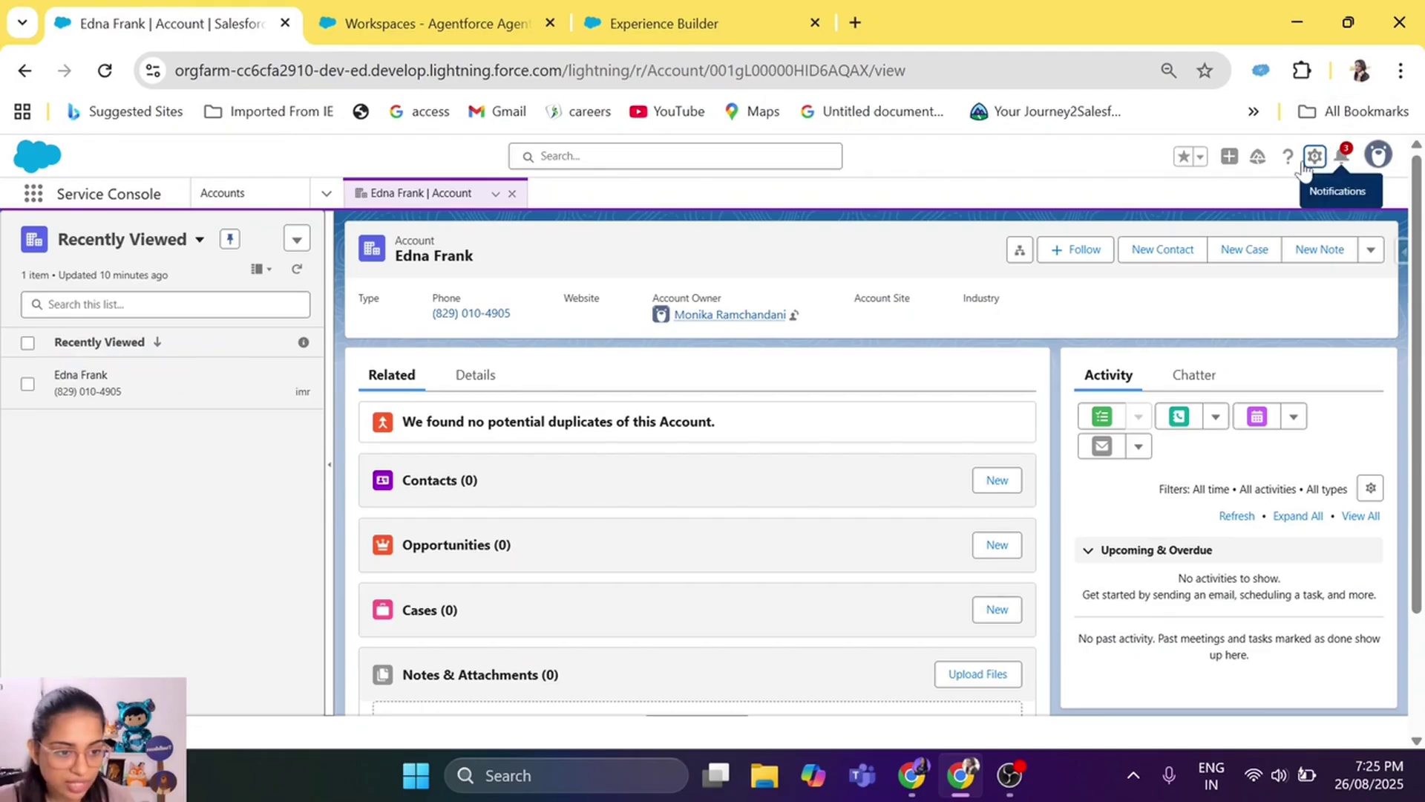
{"action": "left_click", "coordinate": [1313, 158]}
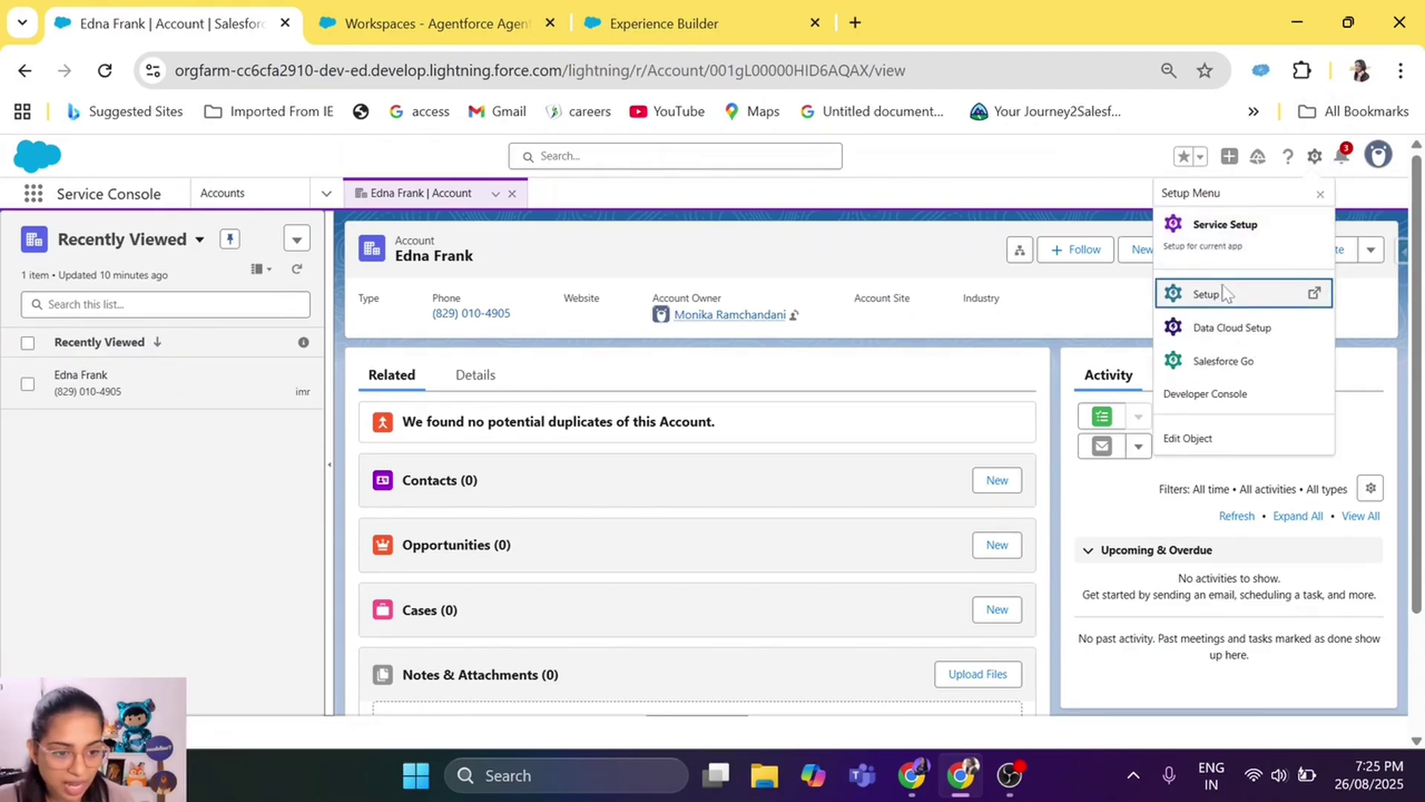
{"action": "left_click", "coordinate": [1223, 291]}
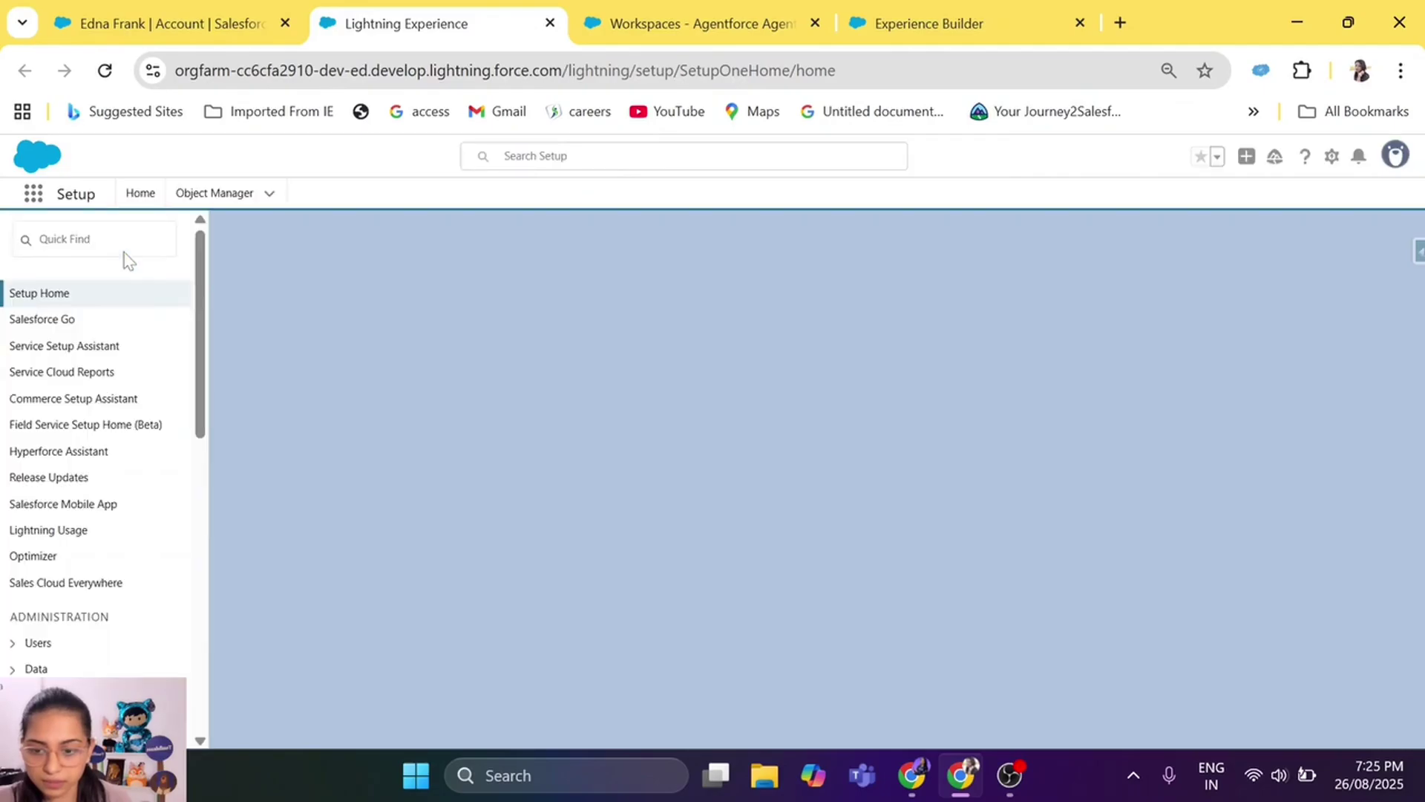
- Open Agentforce Agents via 'agents' and confirm the Support Agent is active
{"action": "type", "text": "agents"}
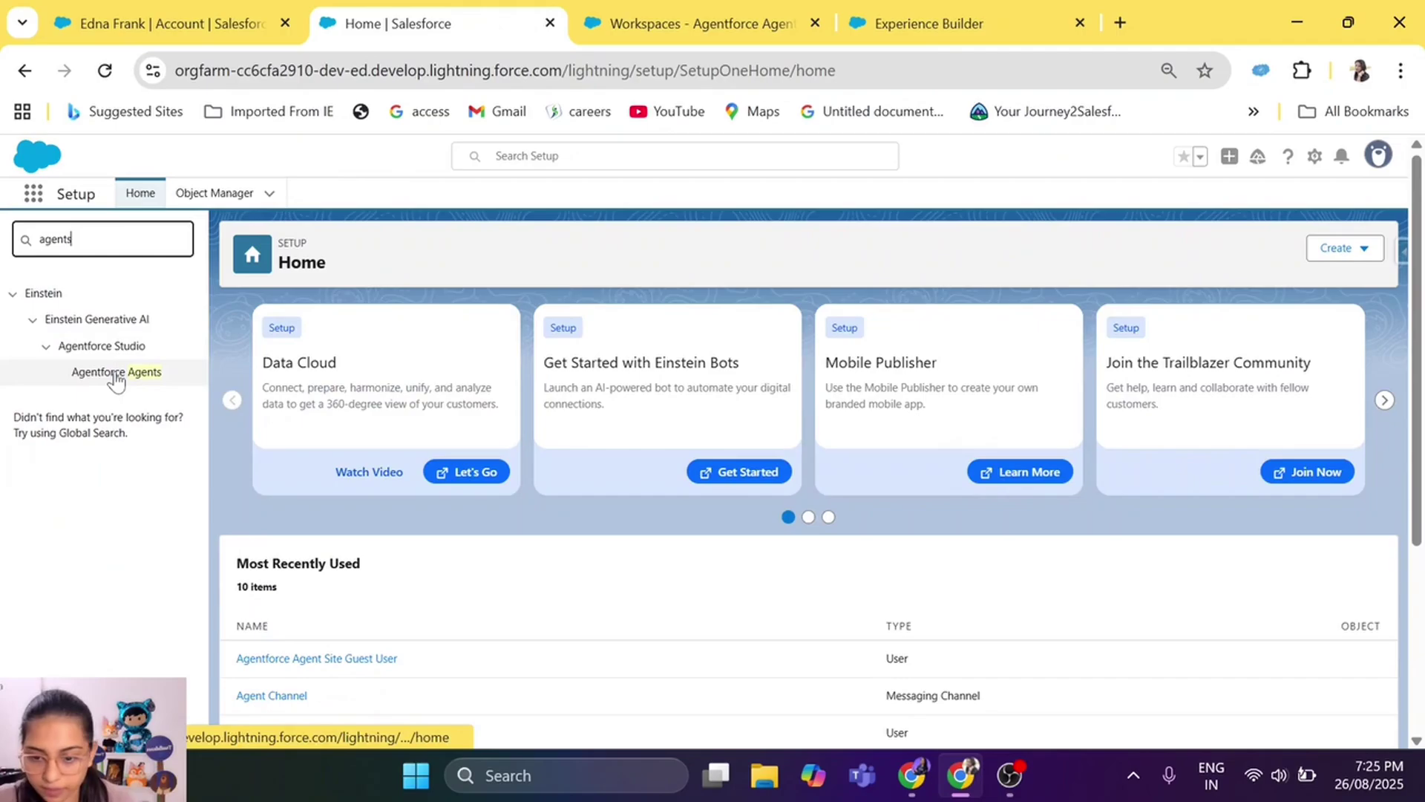
{"action": "left_click", "coordinate": [116, 375]}
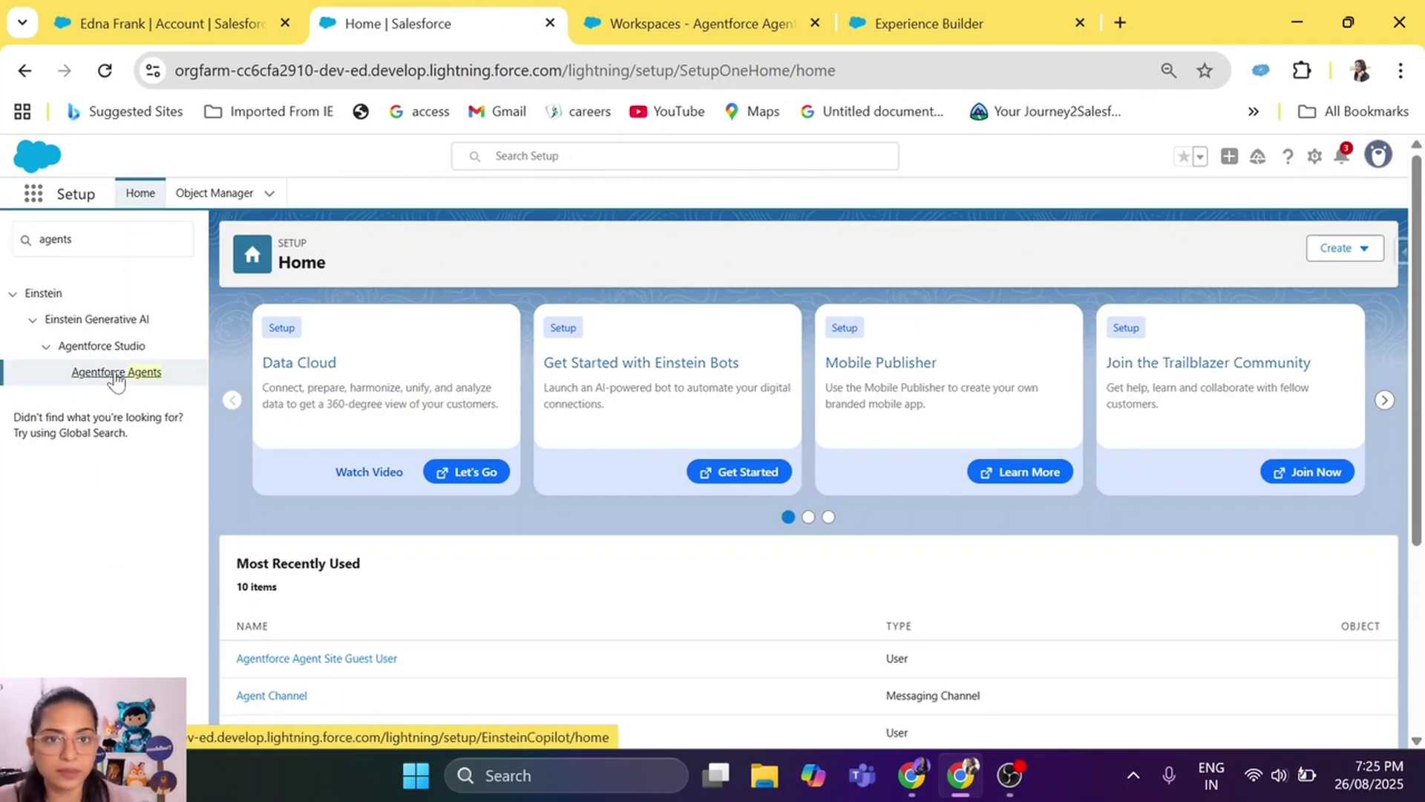
{"action": "left_click", "coordinate": [116, 375]}
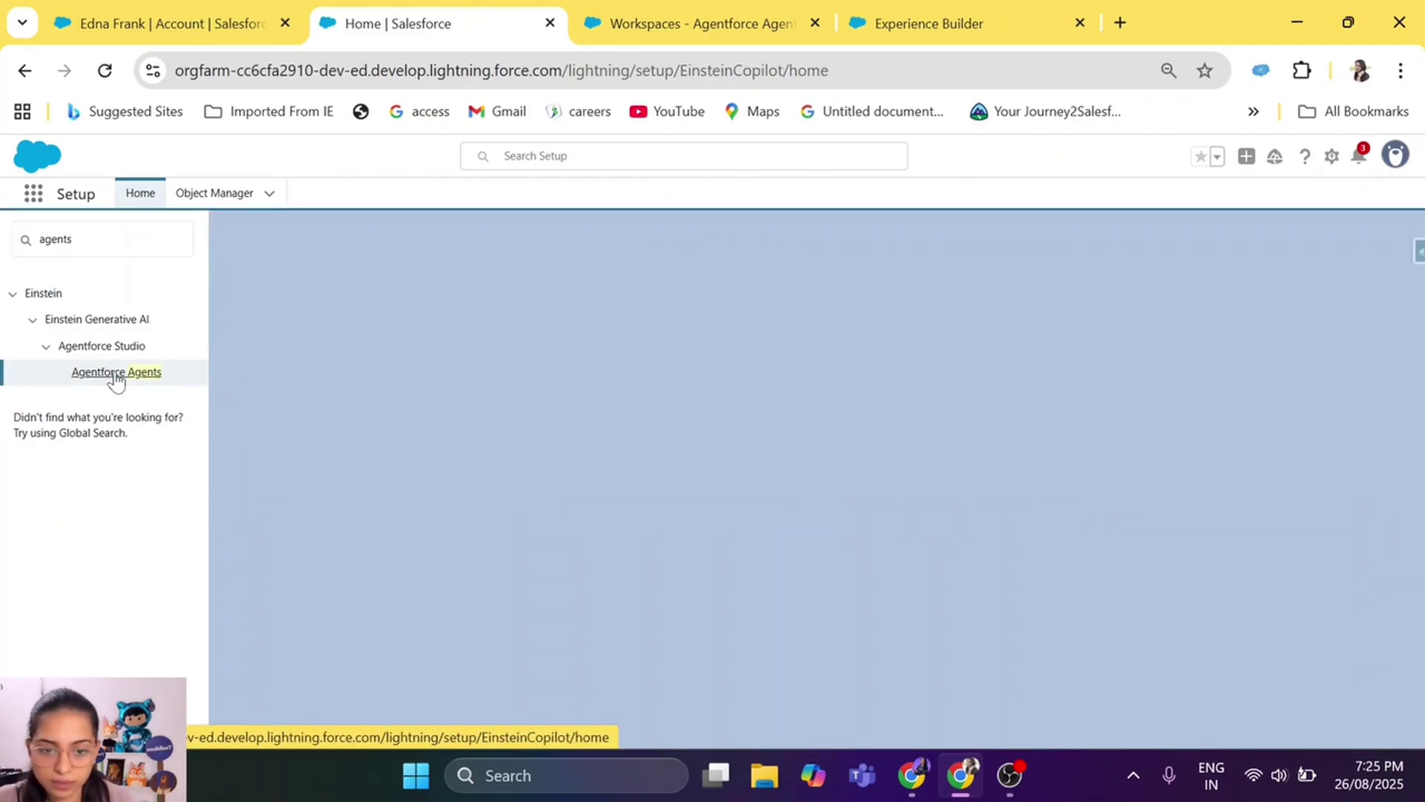
{"action": "scroll", "coordinate": [792, 599], "scroll_direction": "down", "scroll_amount": 1}
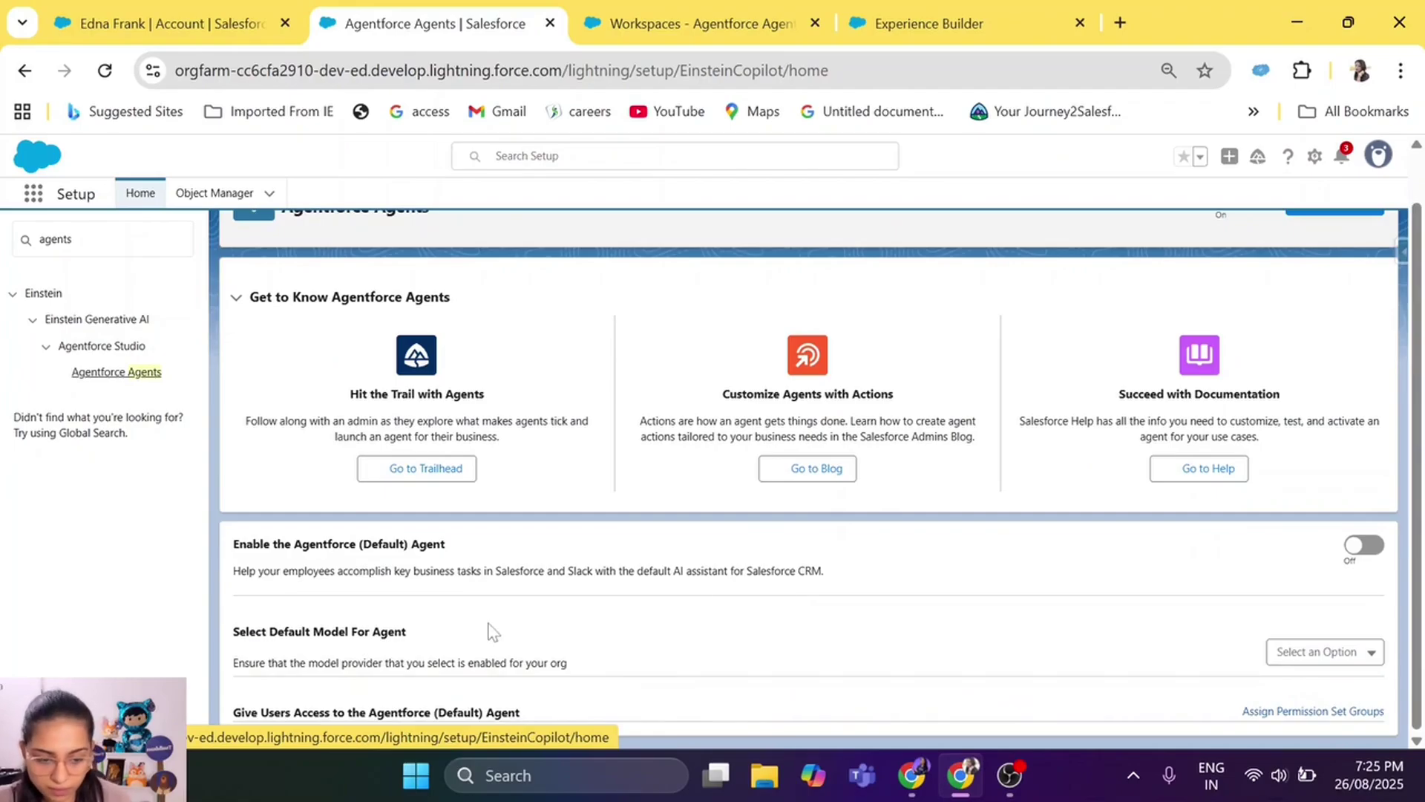
{"action": "scroll", "coordinate": [491, 631], "scroll_direction": "down", "scroll_amount": 1}
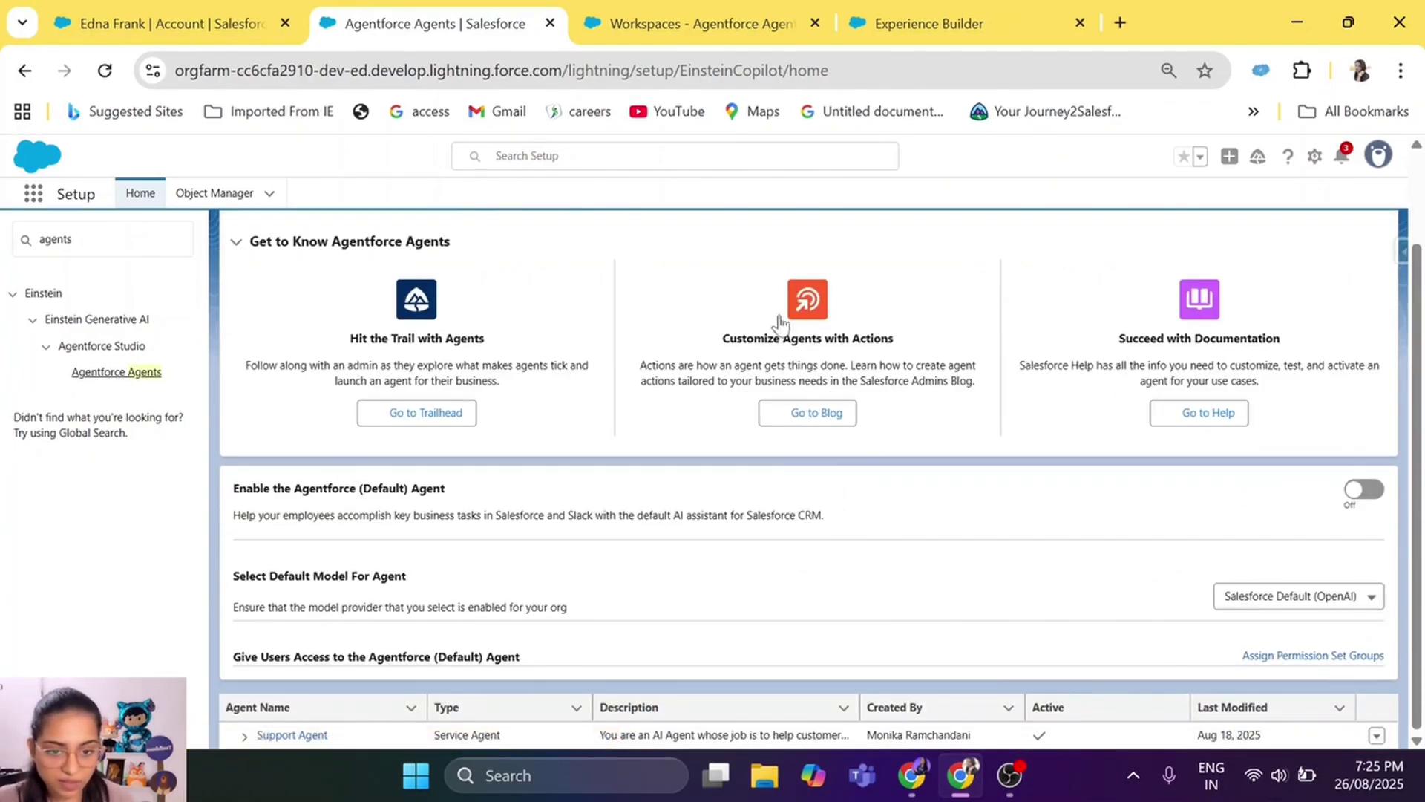
- Check the site publishing progress in Experience Builder and dismiss the Publishing dialog with Got It
{"action": "left_click", "coordinate": [694, 18]}
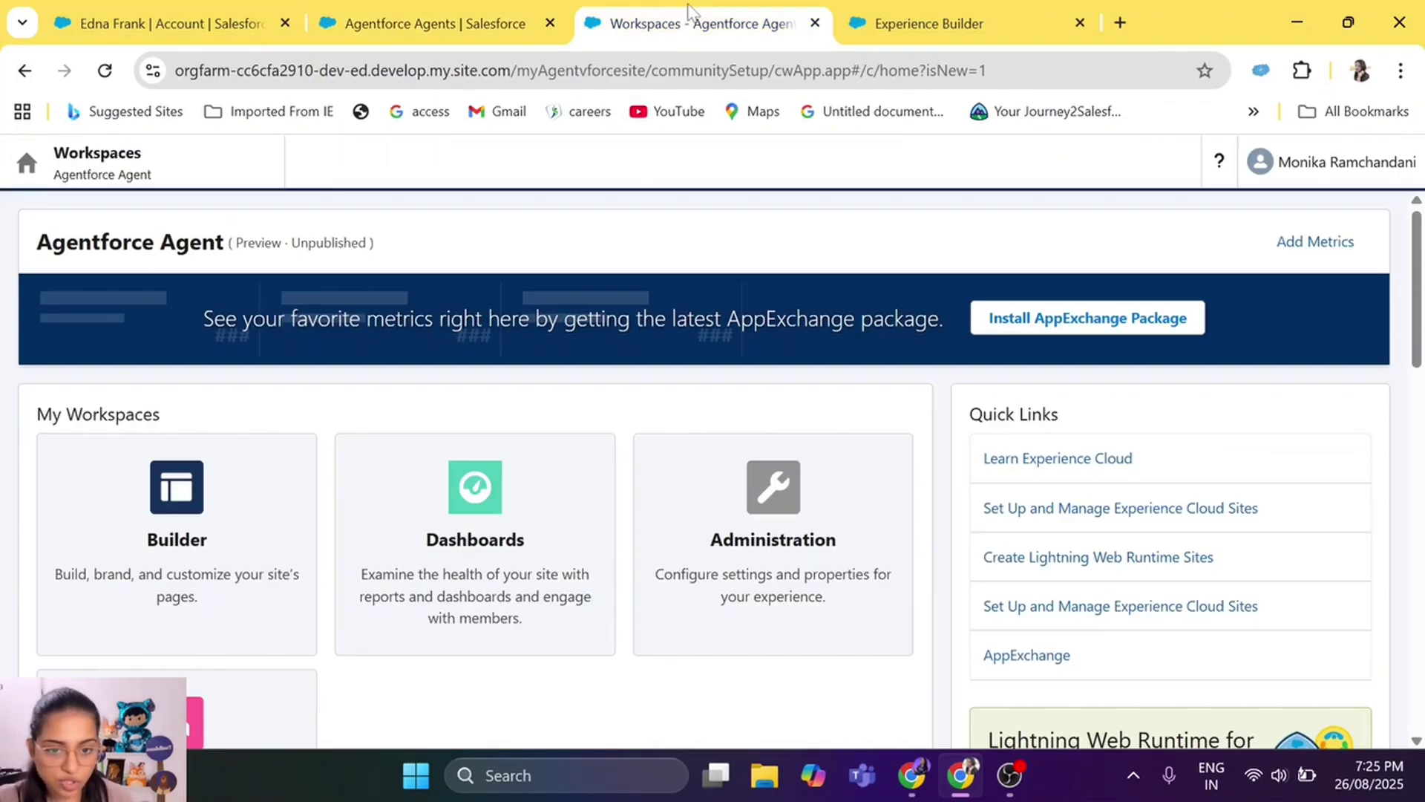
{"action": "left_click", "coordinate": [958, 11]}
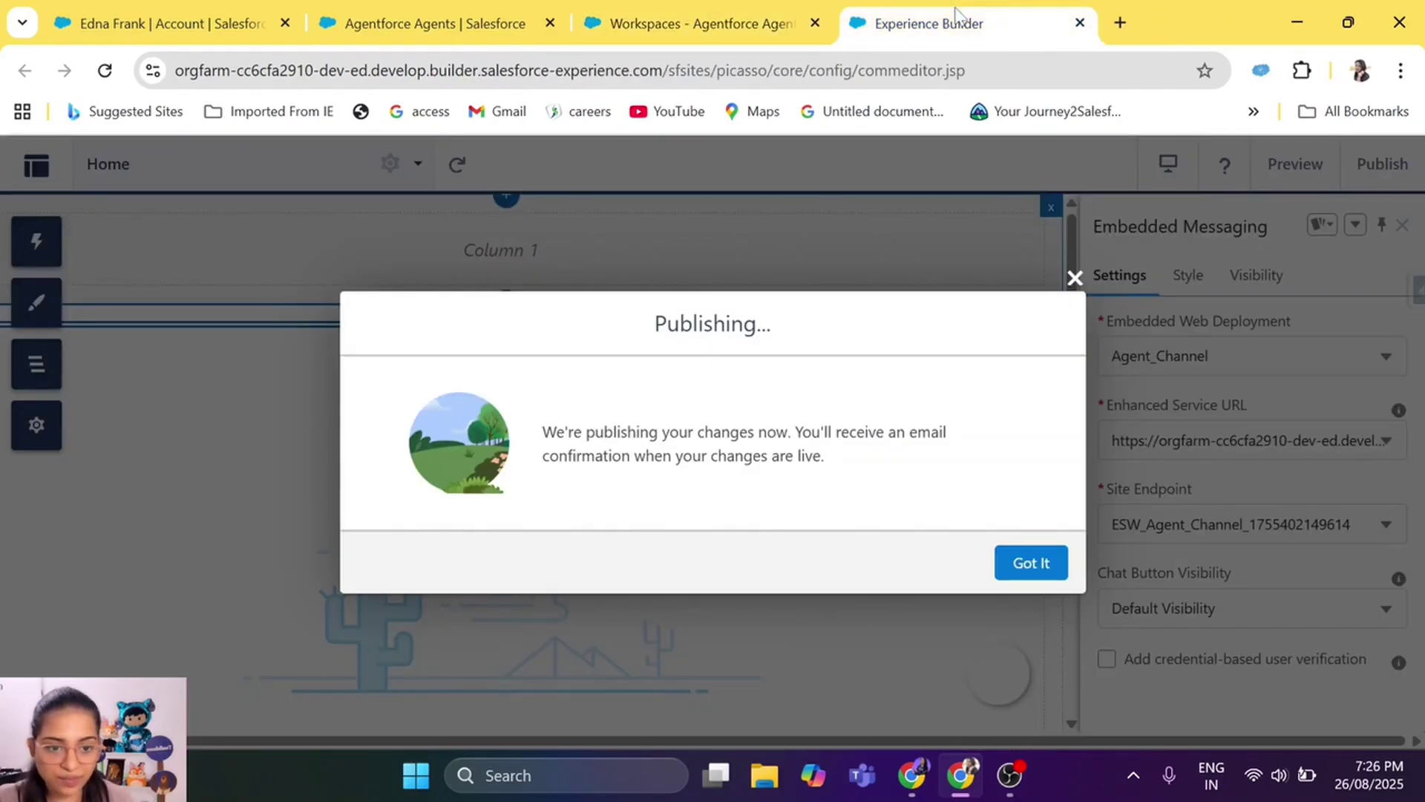
{"action": "left_click", "coordinate": [1036, 563]}
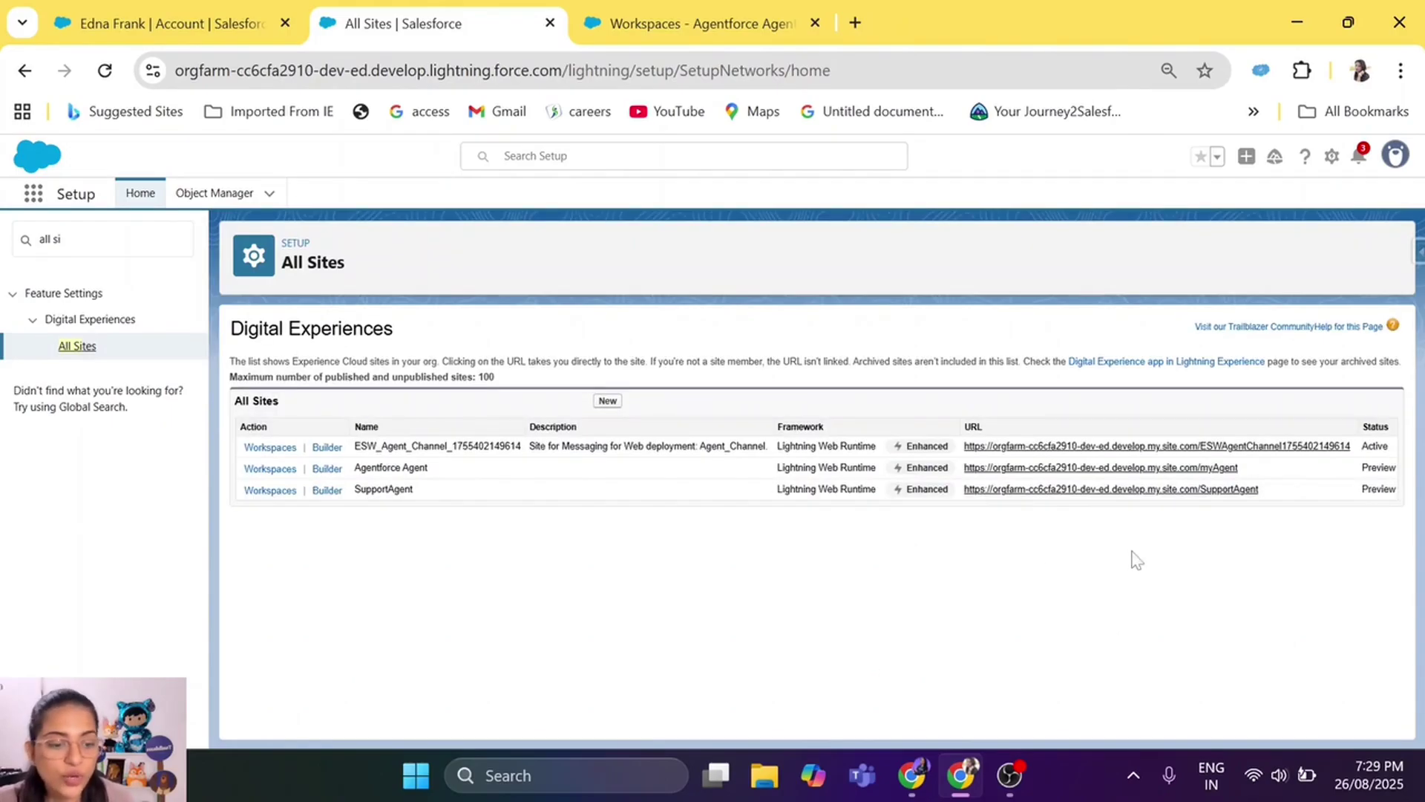
- Open the live /myAgent site's Support Agent chat greeting, then filter Setup's Quick Find by 'emb'
{"action": "left_click", "coordinate": [1205, 469]}
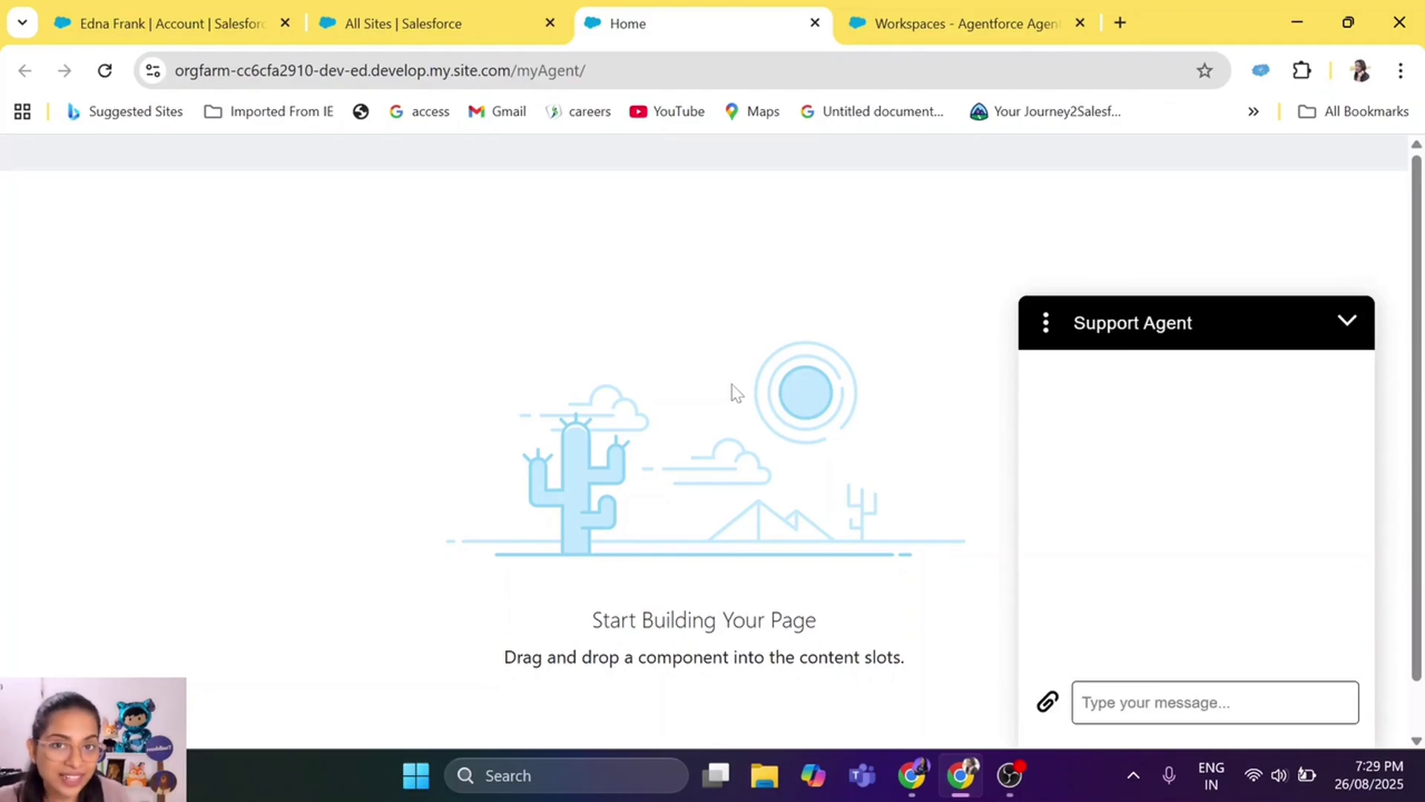
{"action": "left_click", "coordinate": [1346, 691]}
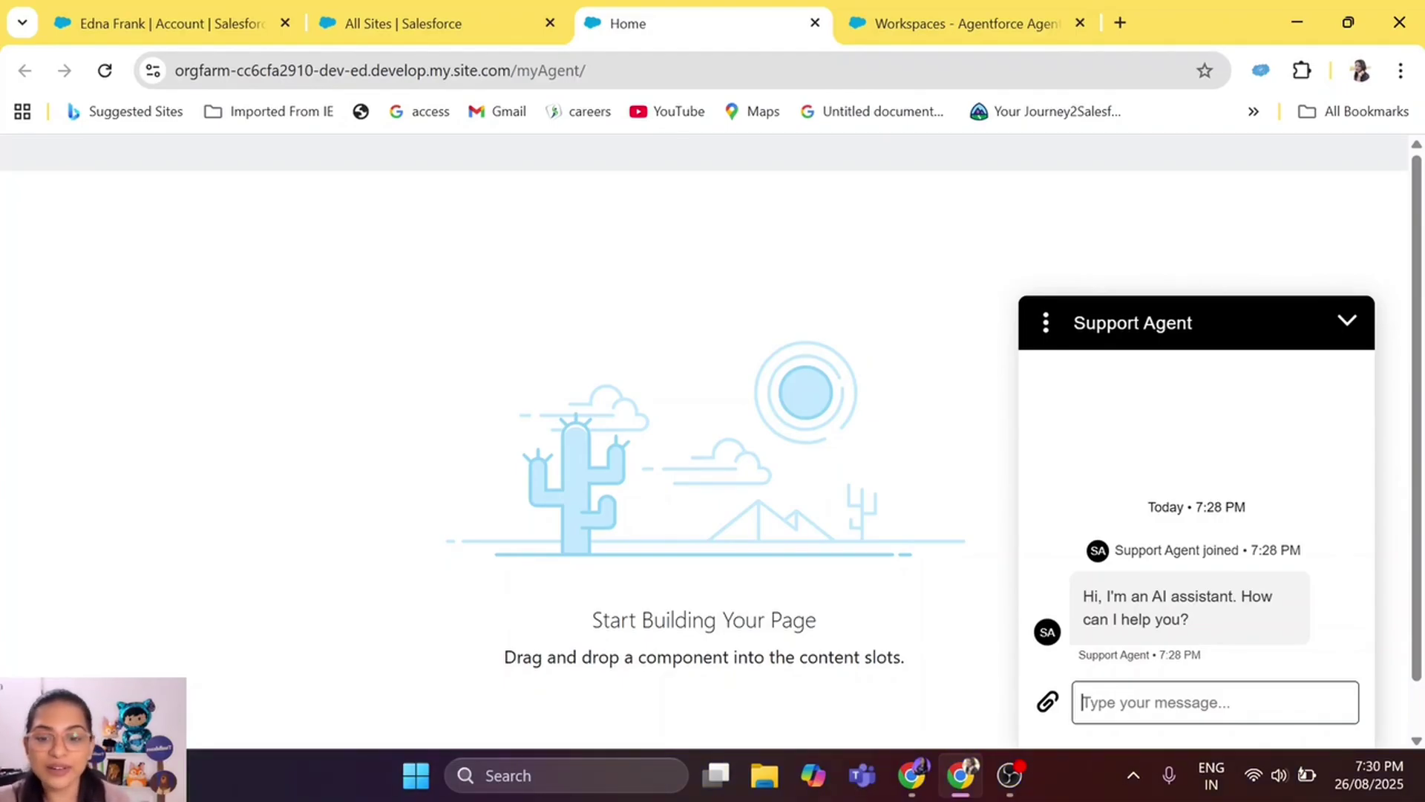
{"action": "left_click", "coordinate": [408, 23]}
{"action": "left_click", "coordinate": [16, 241]}
{"action": "key", "text": "ctrl+a"}
{"action": "key", "text": "BackSpace"}
{"action": "type", "text": "emb"}
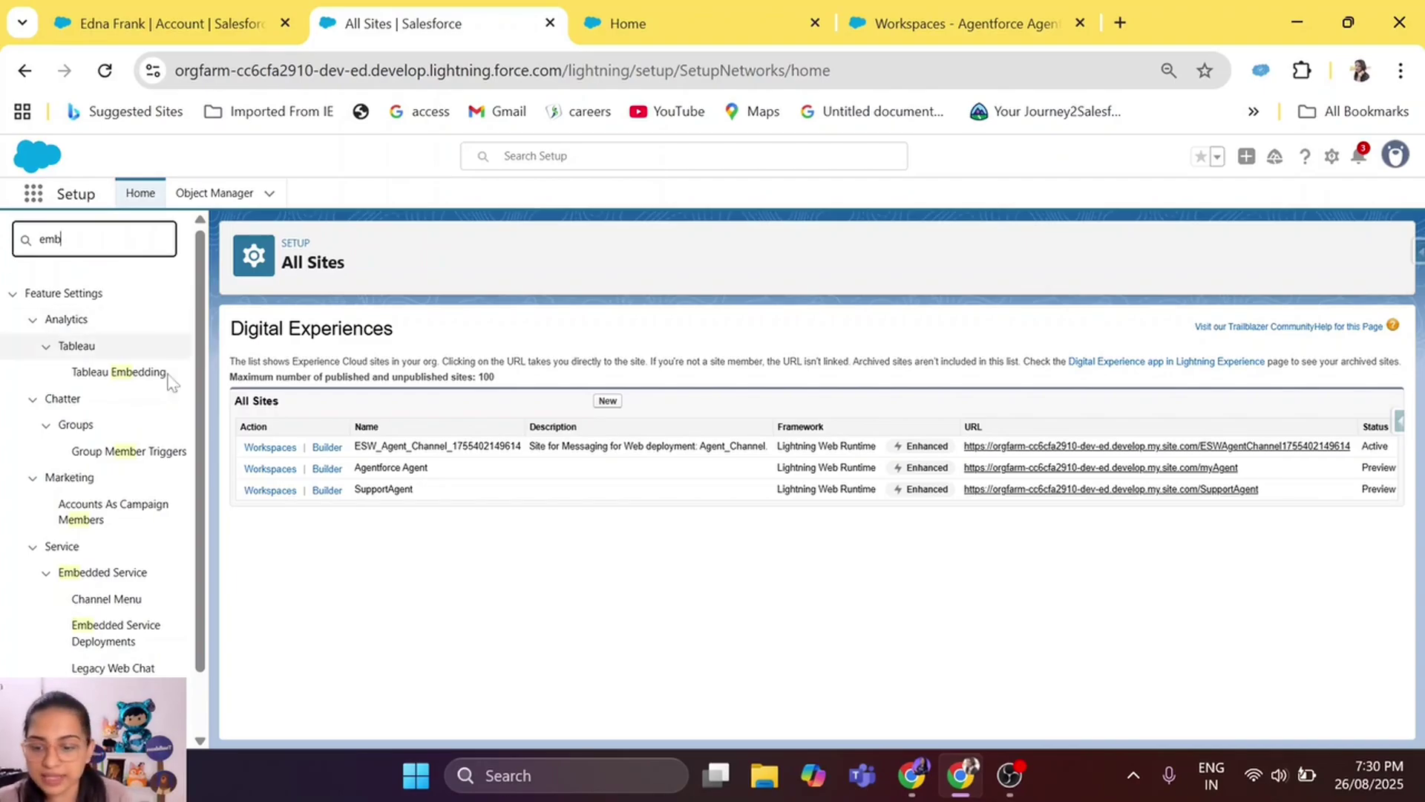
- Open the Agent_Channel deployment from Embedded Service Deployments and go to its Install Code Snippet
{"action": "scroll", "coordinate": [166, 517], "scroll_direction": "down", "scroll_amount": 1}
{"action": "left_click", "coordinate": [100, 568]}
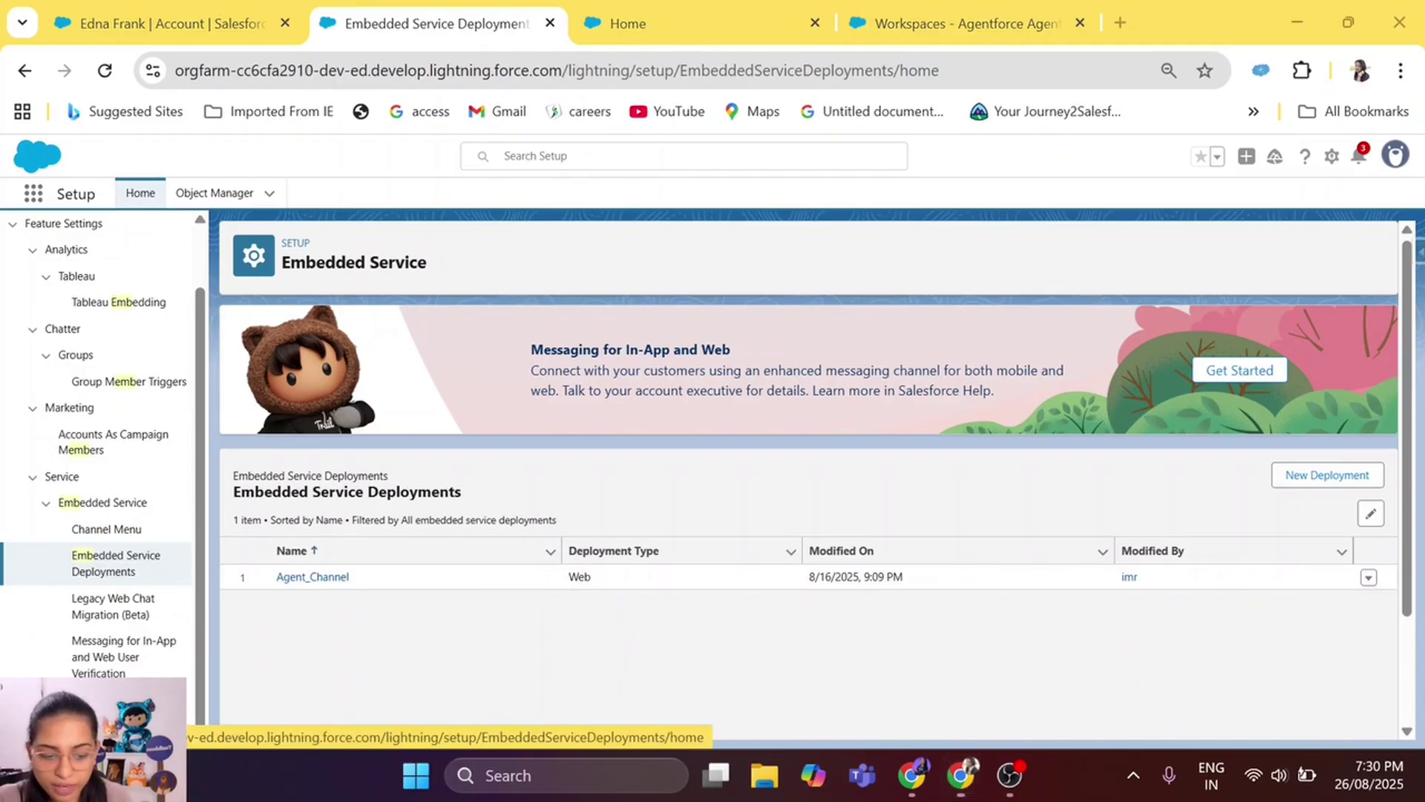
{"action": "left_click", "coordinate": [304, 578]}
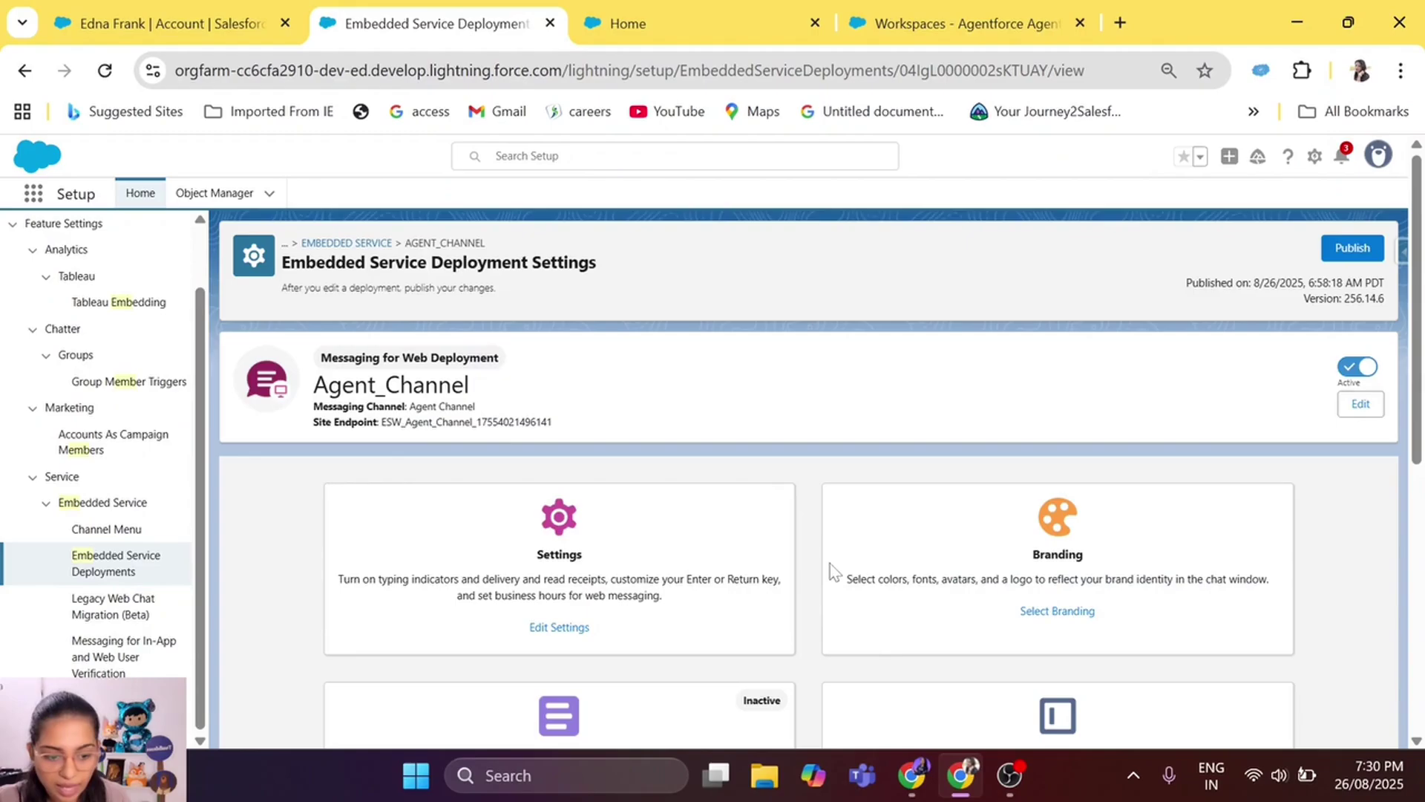
{"action": "scroll", "coordinate": [829, 572], "scroll_direction": "down", "scroll_amount": 1}
{"action": "scroll", "coordinate": [832, 570], "scroll_direction": "down", "scroll_amount": 6}
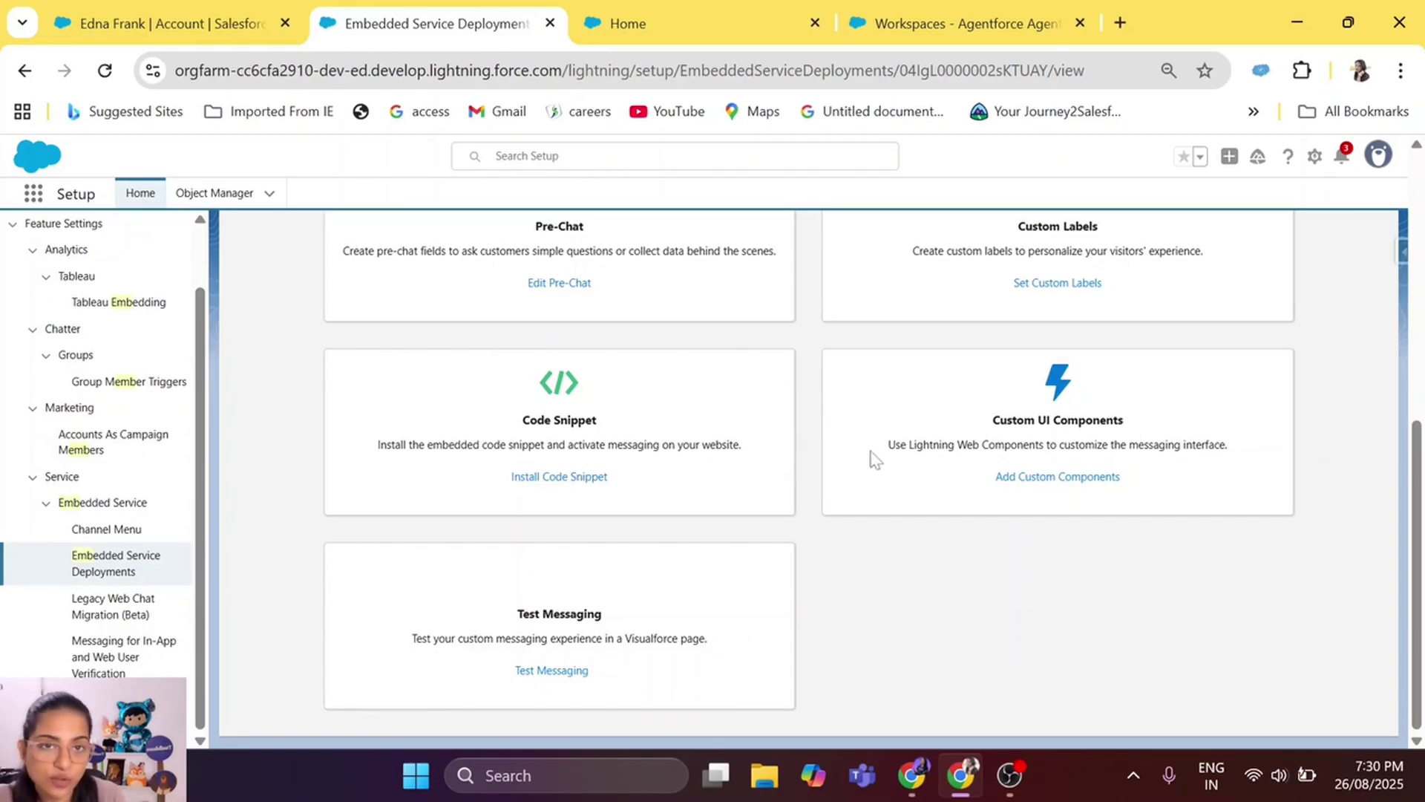
{"action": "left_click", "coordinate": [558, 477]}
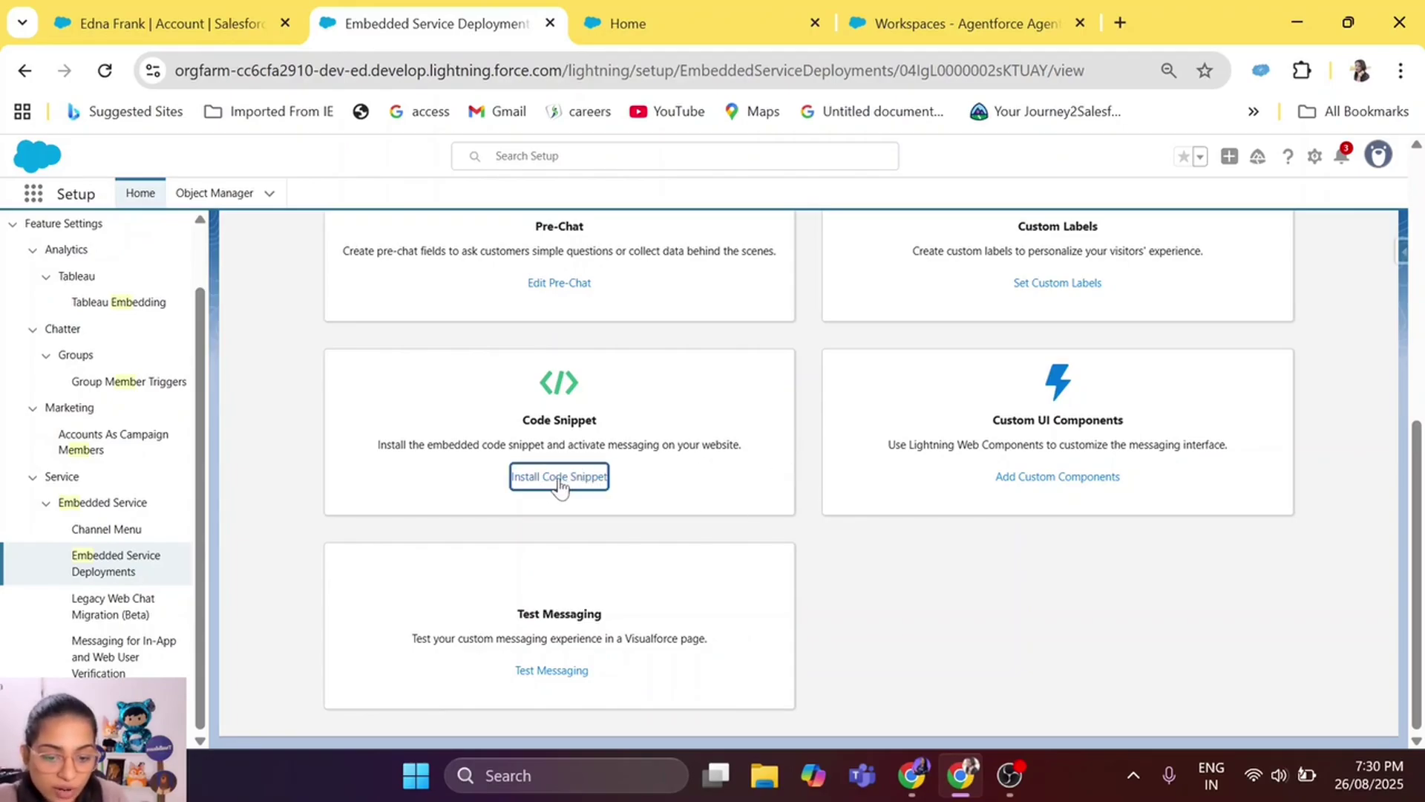
- Copy the Agent_Channel chat code snippet, then return to the live myAgent site's Support Agent chat
{"action": "scroll", "coordinate": [297, 483], "scroll_direction": "down", "scroll_amount": 10}
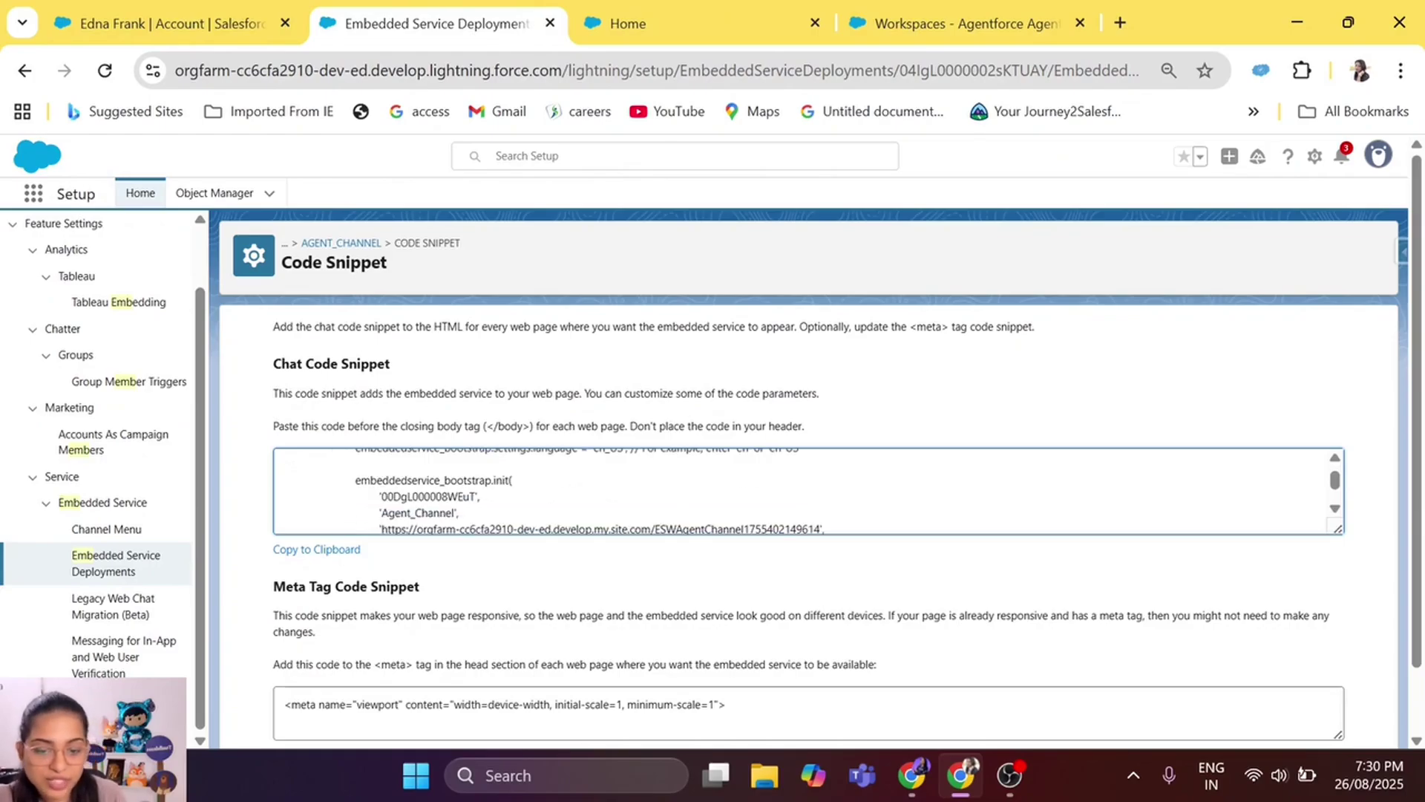
{"action": "scroll", "coordinate": [297, 468], "scroll_direction": "up", "scroll_amount": 10}
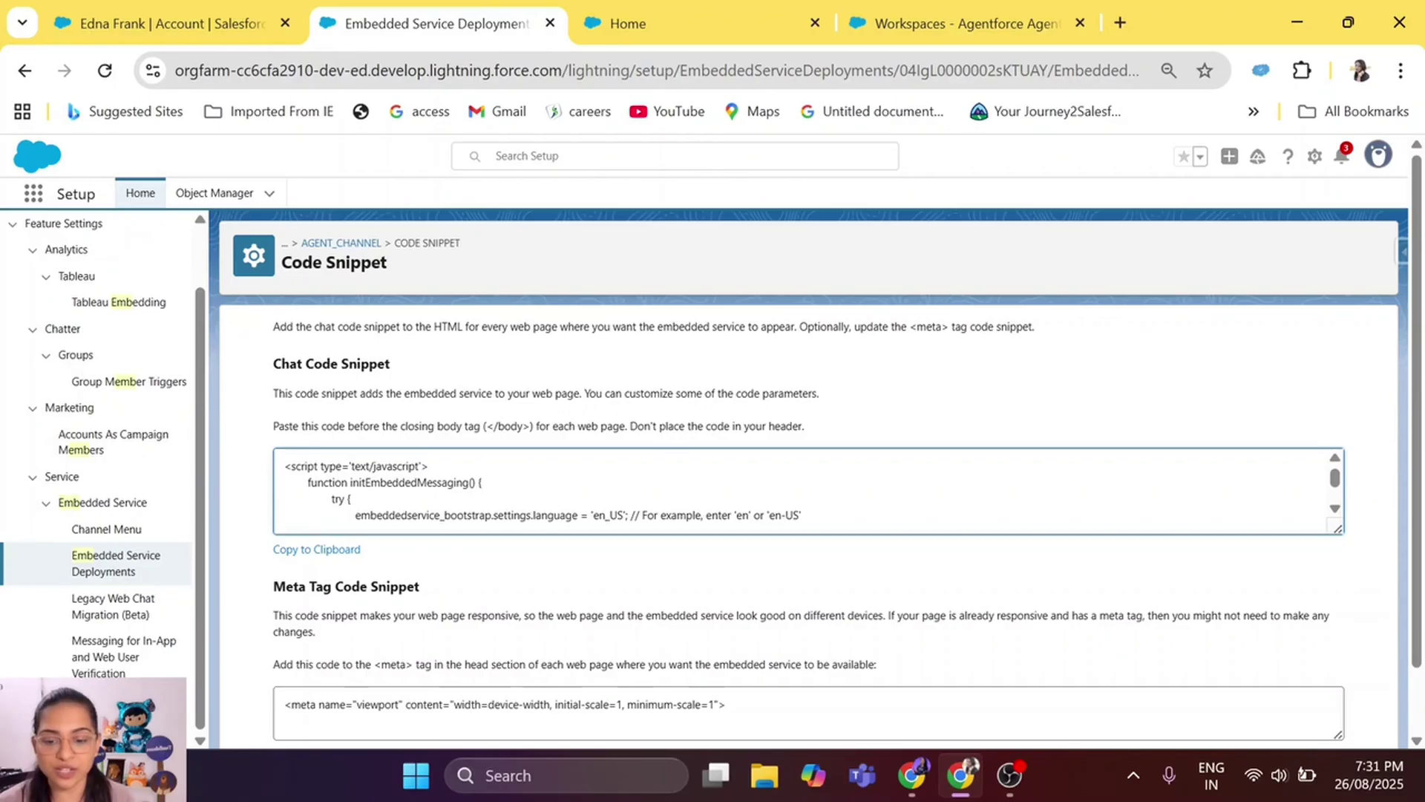
{"action": "left_click", "coordinate": [348, 550]}
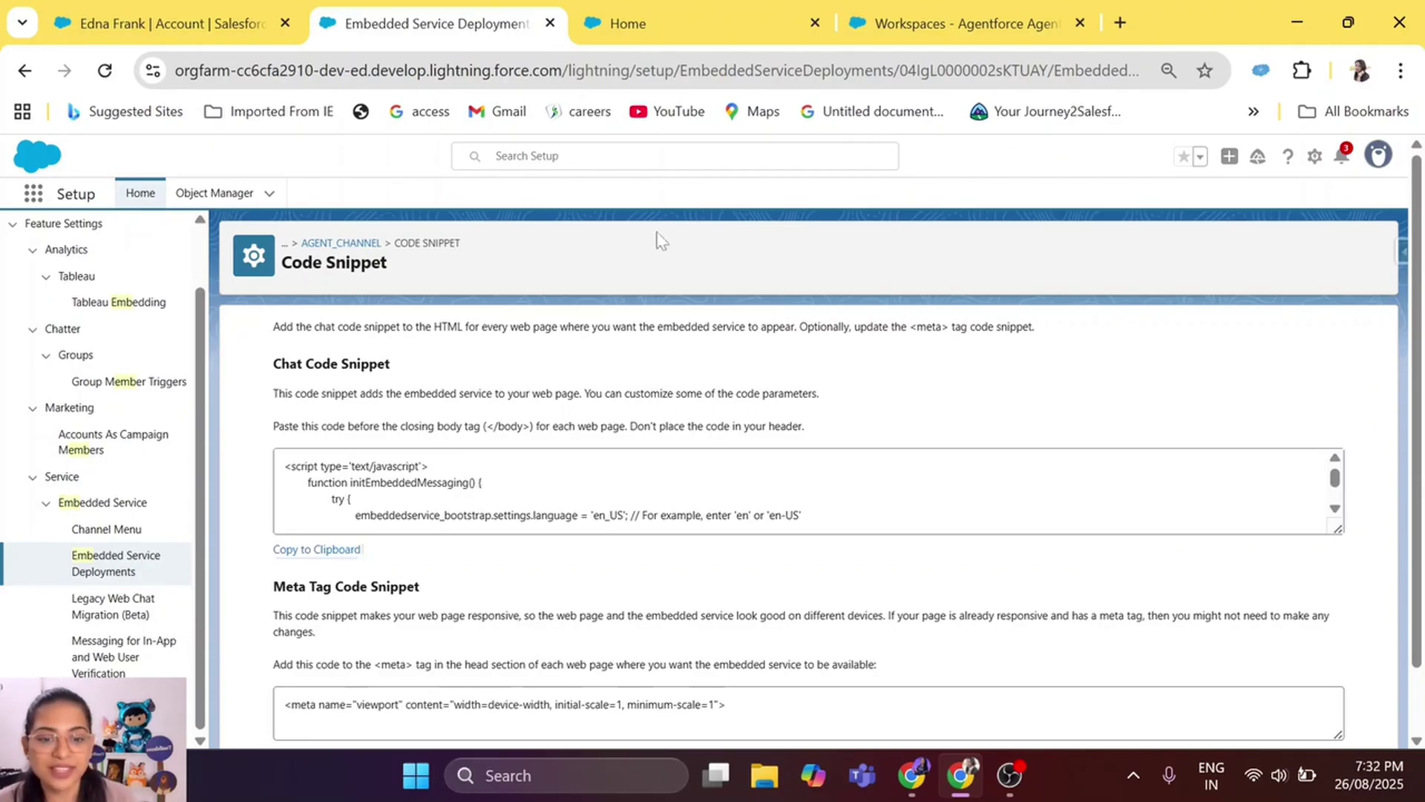
{"action": "left_click", "coordinate": [626, 23]}
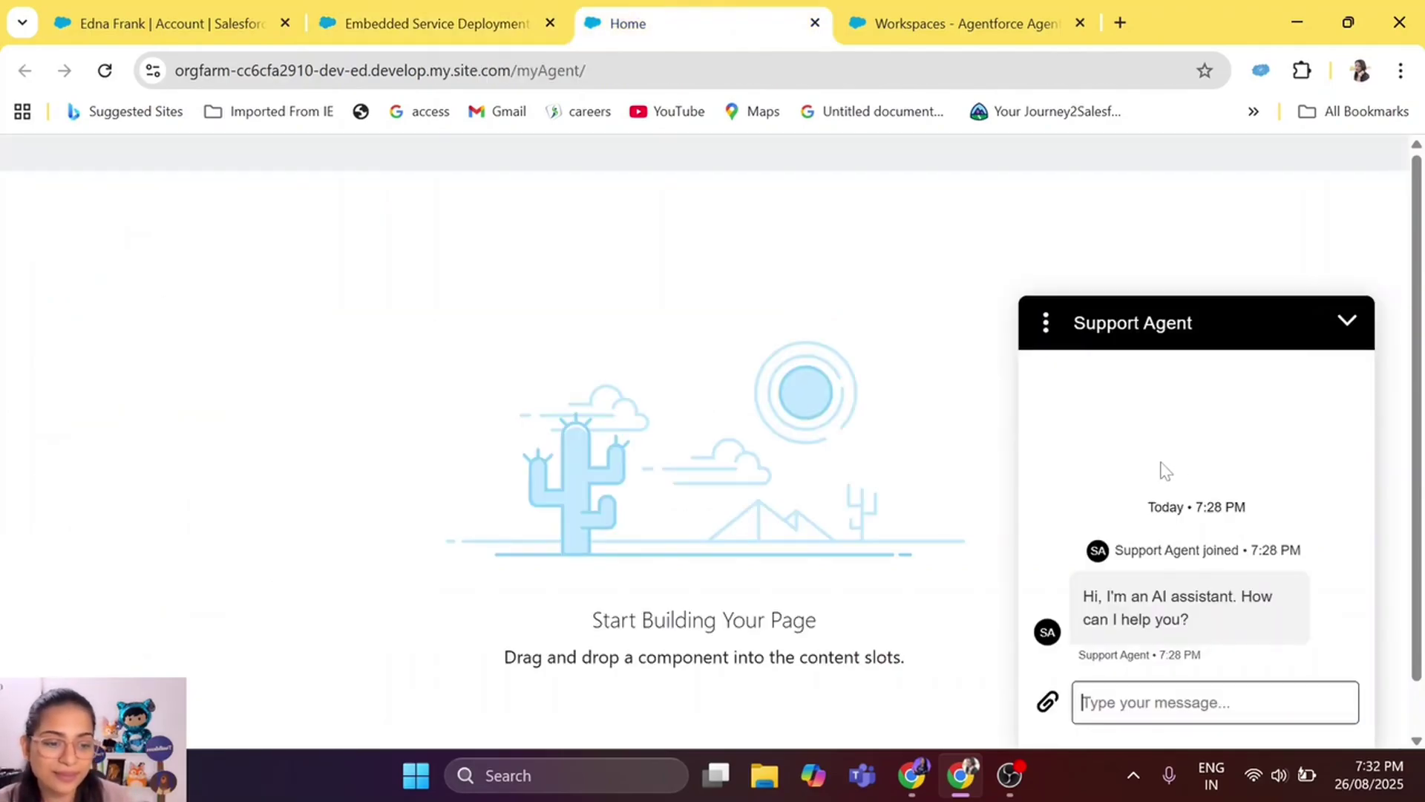